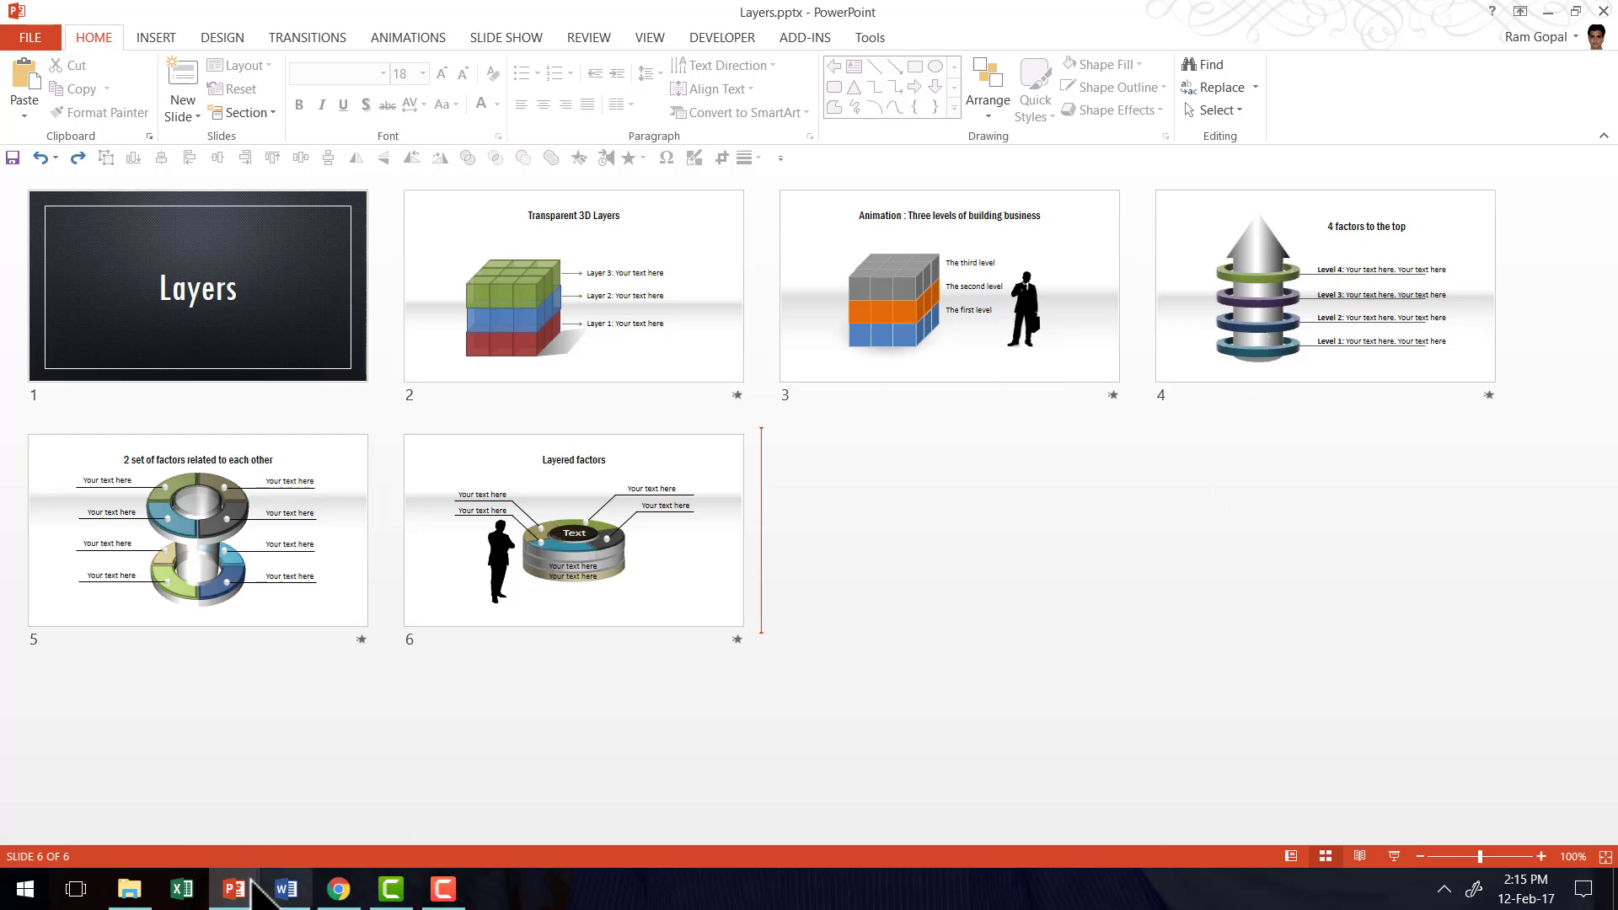
# - Bring Pyramids.pptx to the front and place the insertion point between slides 1–2, then after slide 8
pyautogui.moveTo(235, 889)
pyautogui.click(554, 843)
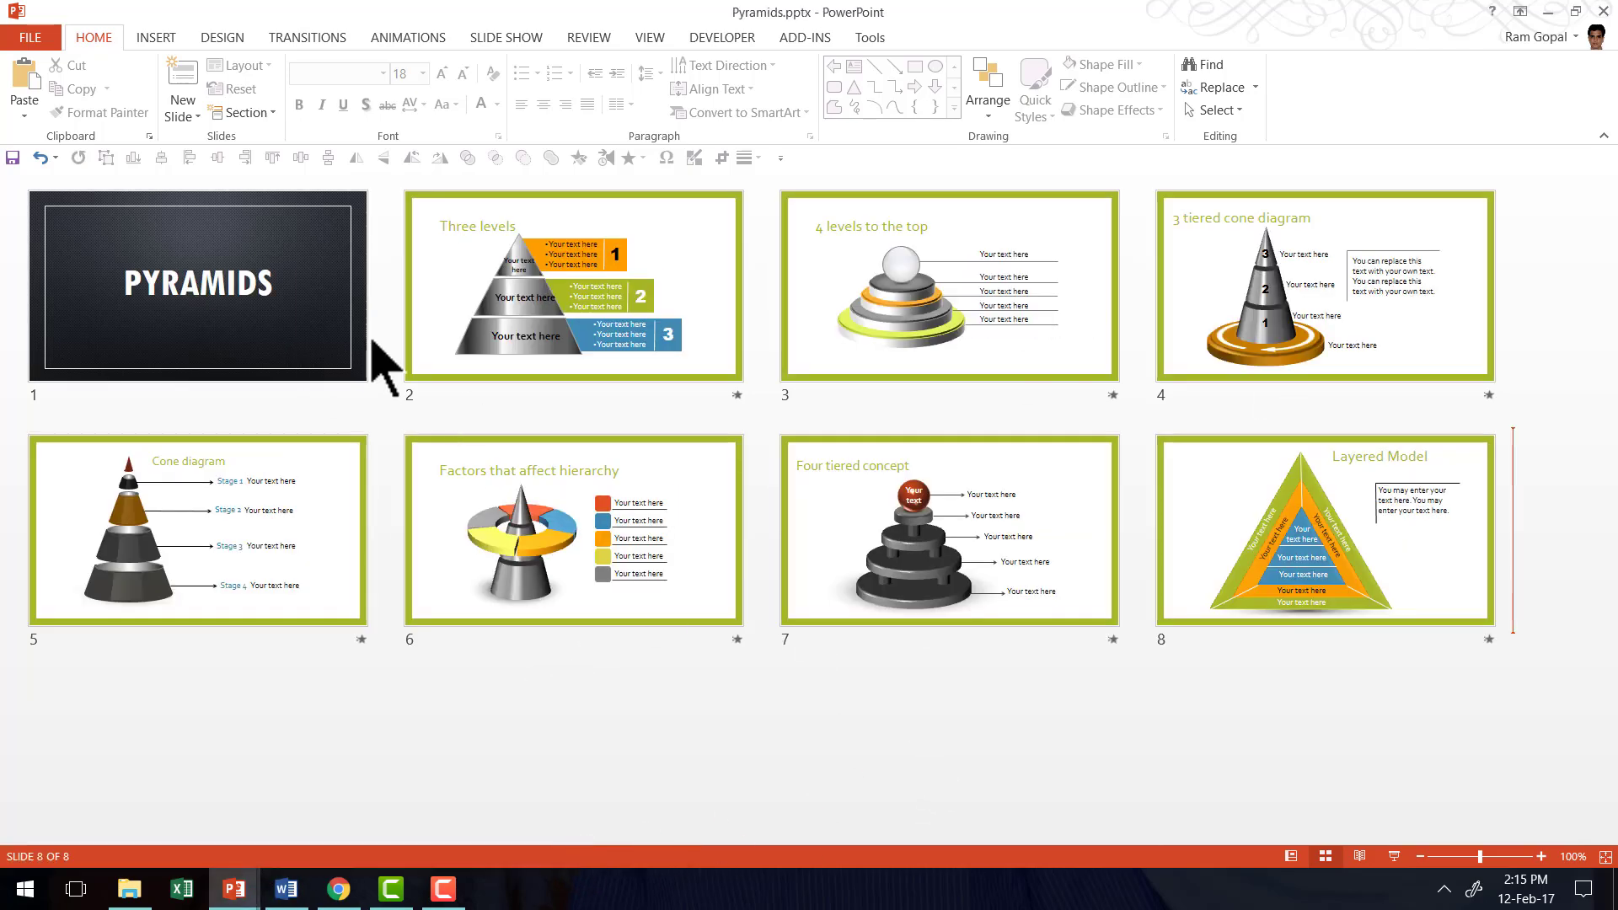
pyautogui.click(386, 308)
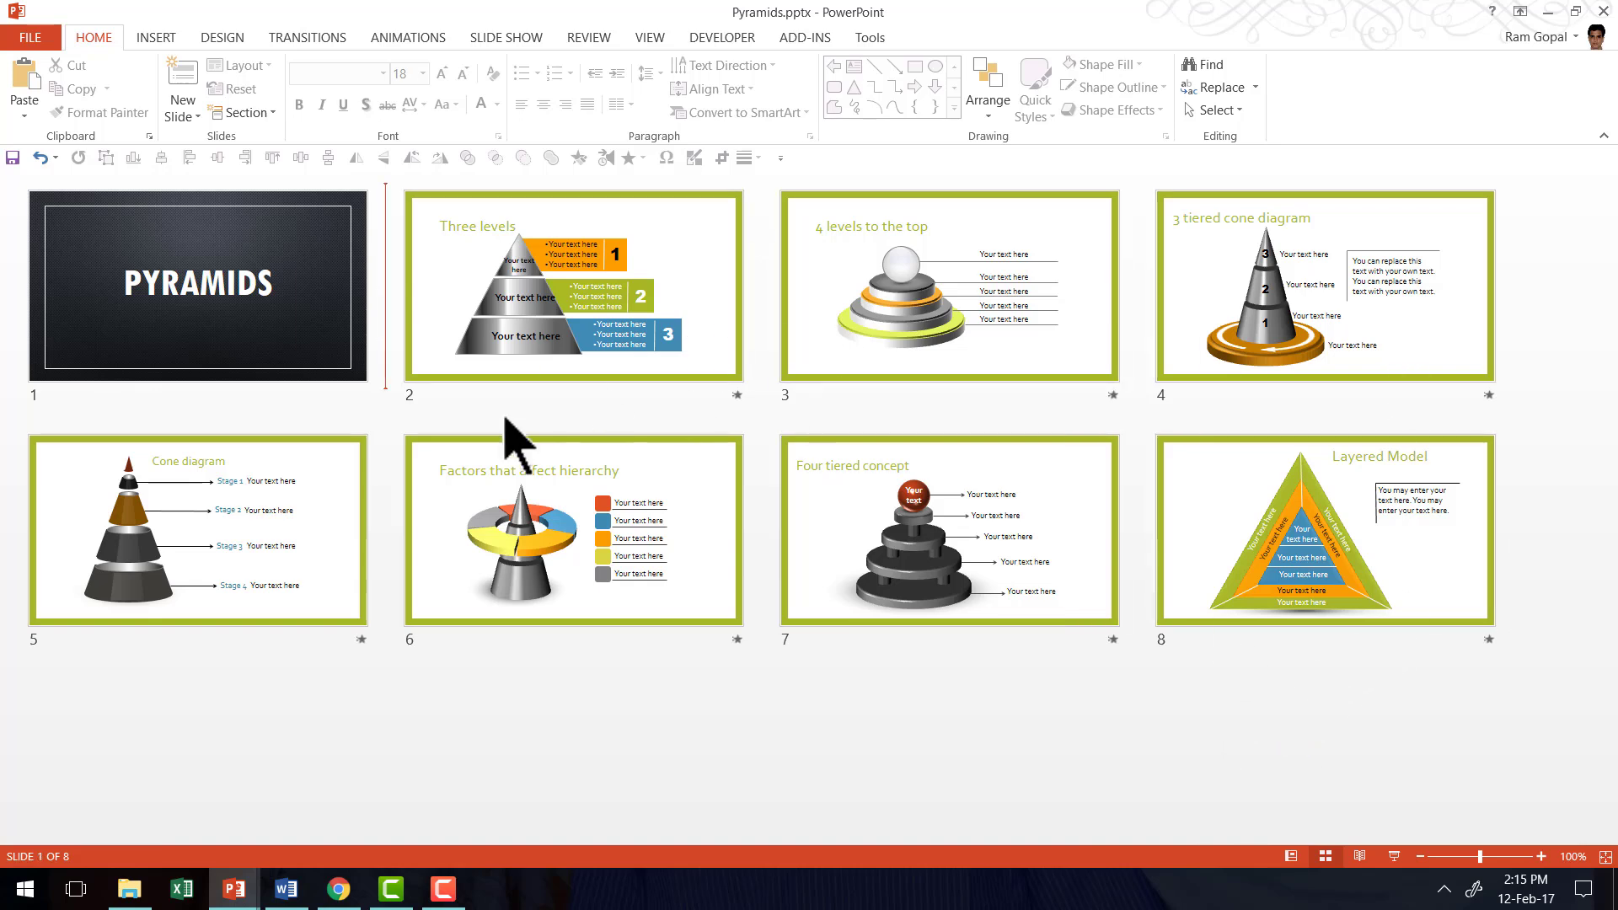
pyautogui.click(1092, 763)
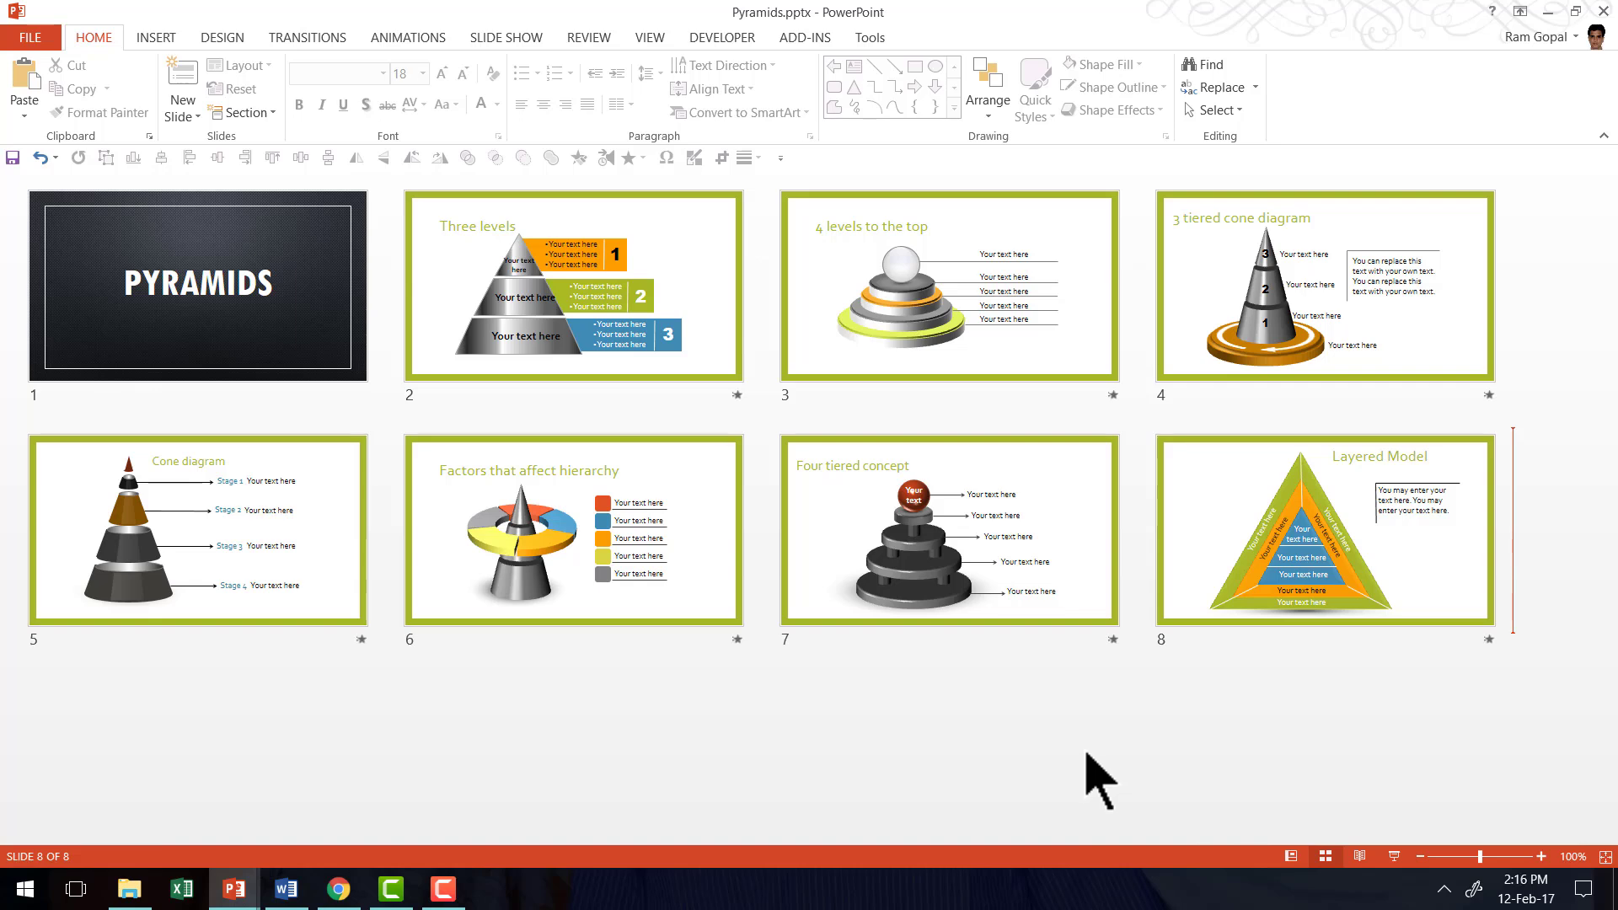
# - Open the Three levels slide at full size, then return to Slide Sorter thumbnails
pyautogui.doubleClick(691, 300)
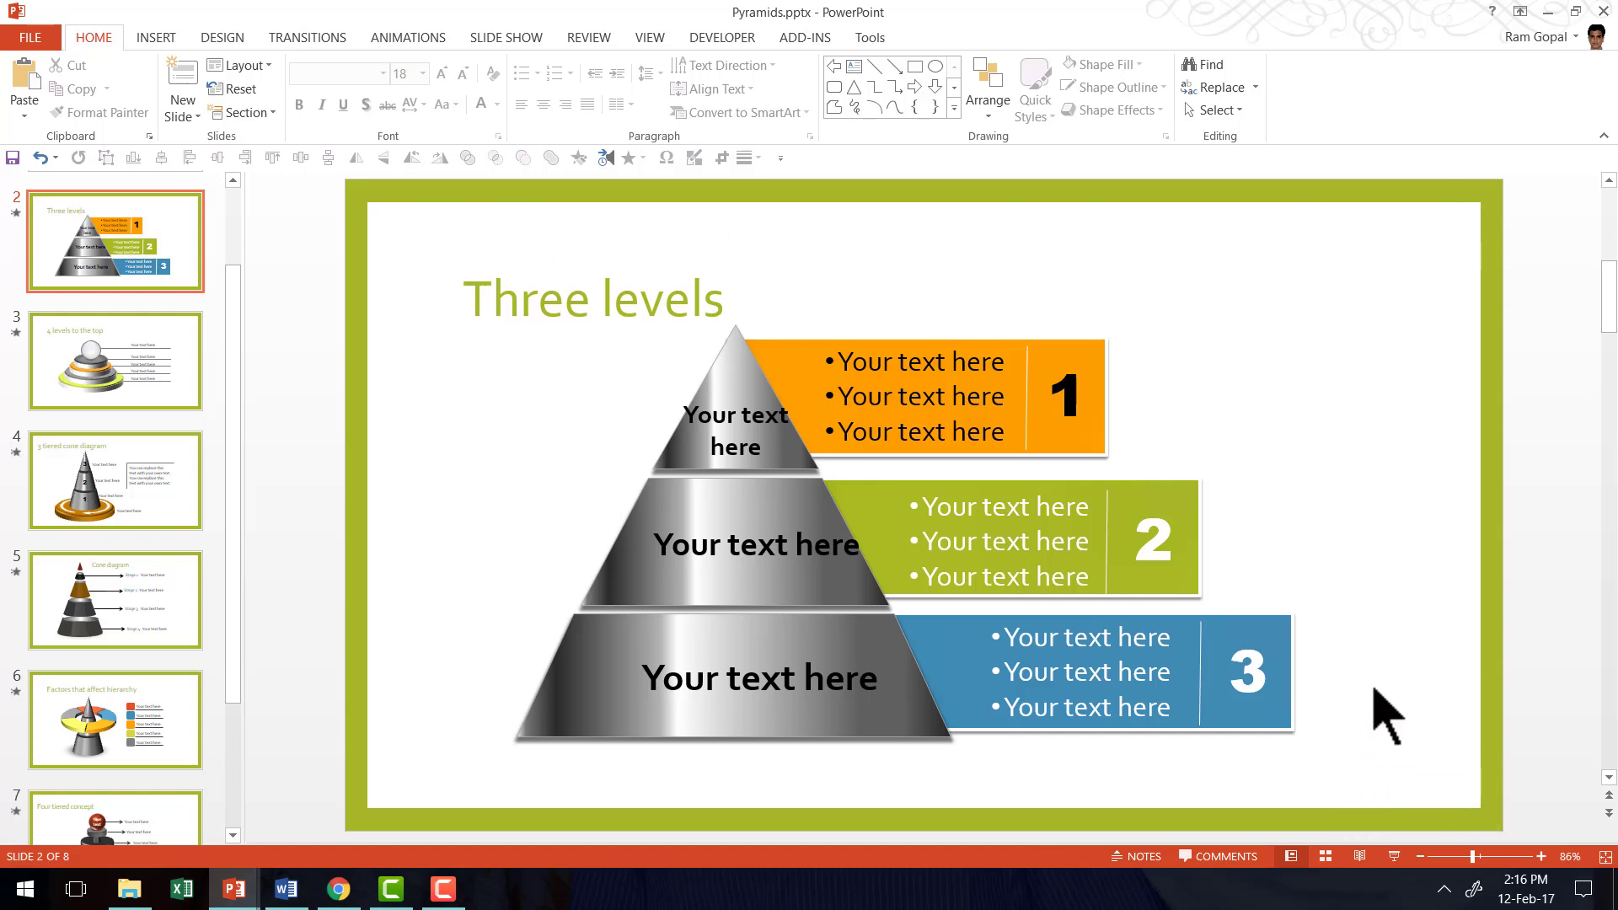
pyautogui.click(1325, 856)
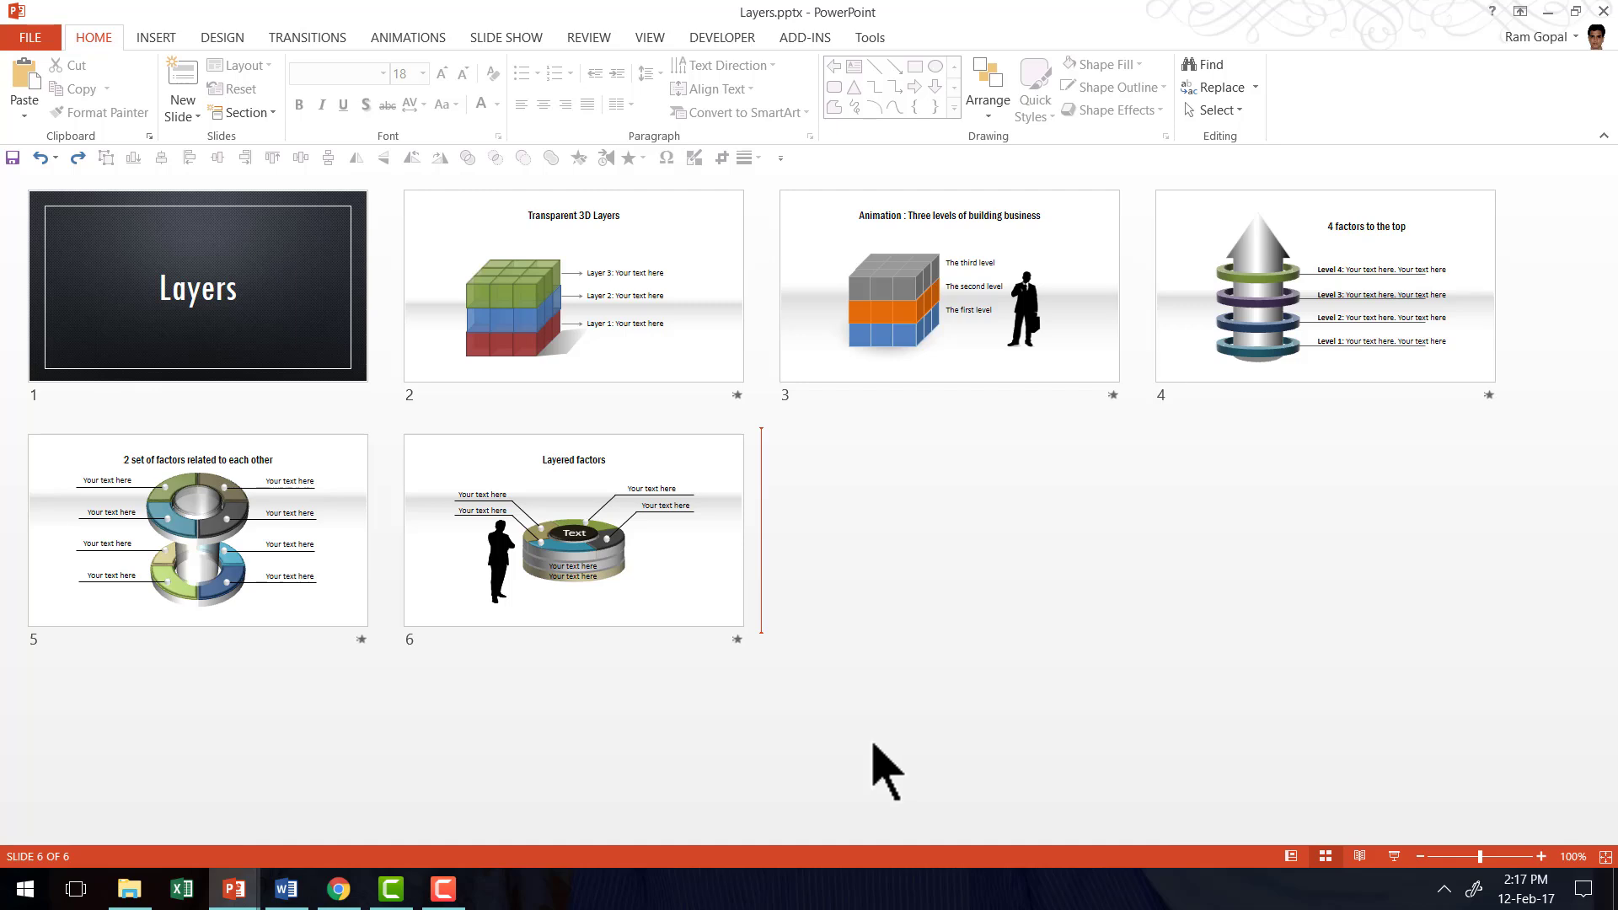
# - Alt+Tab to Pyramids.pptx and back to Layers.pptx, scrolling its slides in Normal view
pyautogui.hotkey('alt', 'Tab')
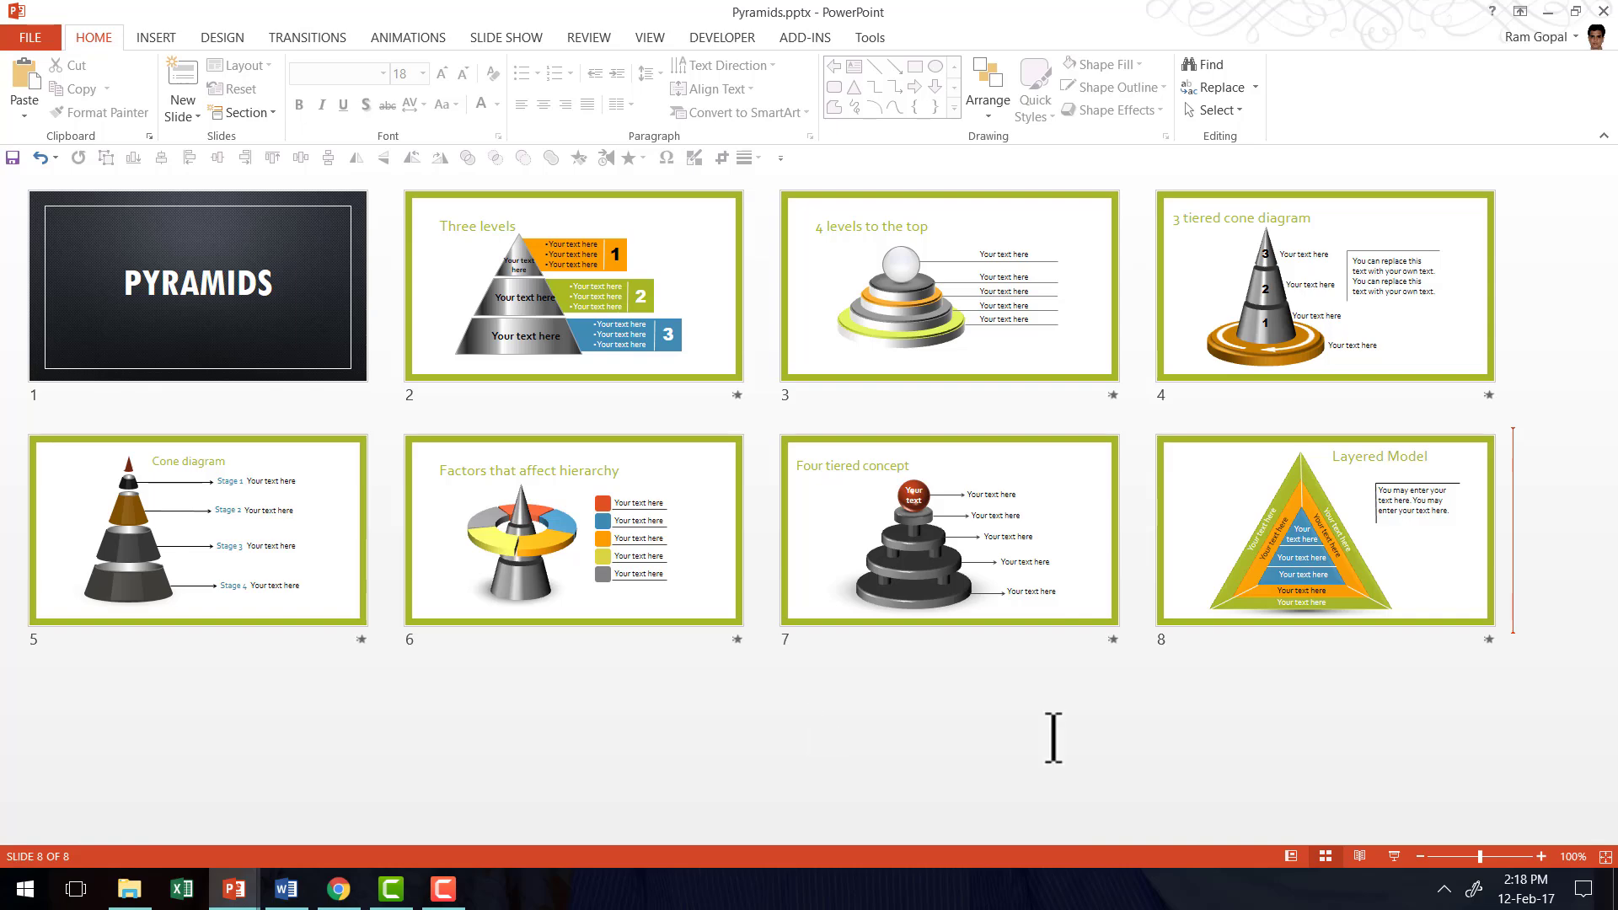
pyautogui.hotkey('alt', 'Tab')
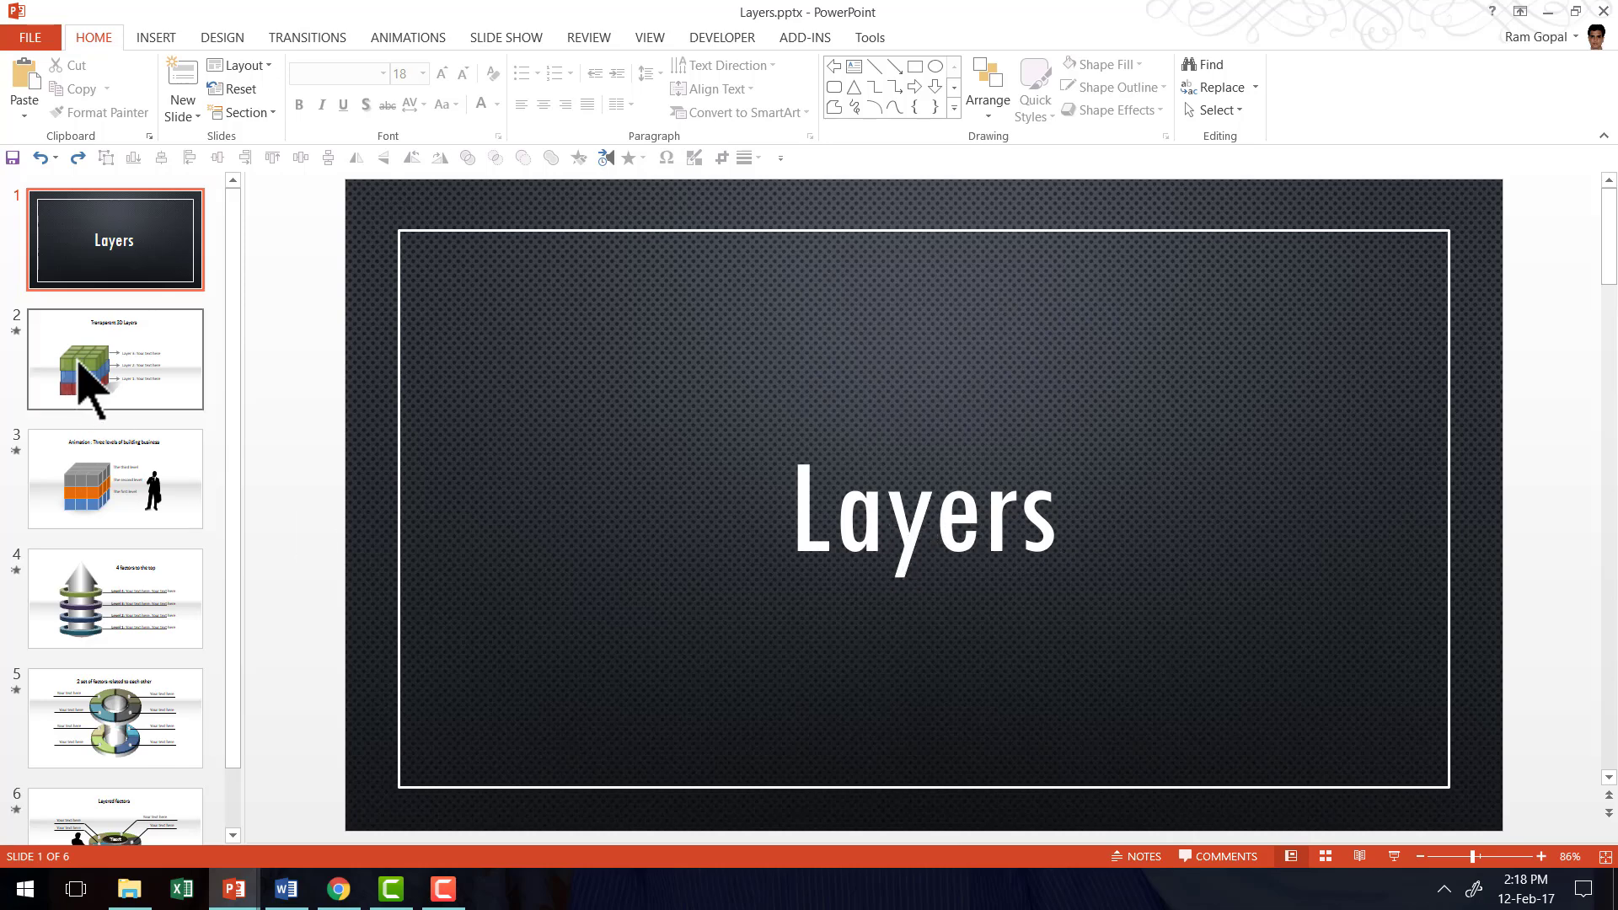
pyautogui.scroll(-1, 101, 645)
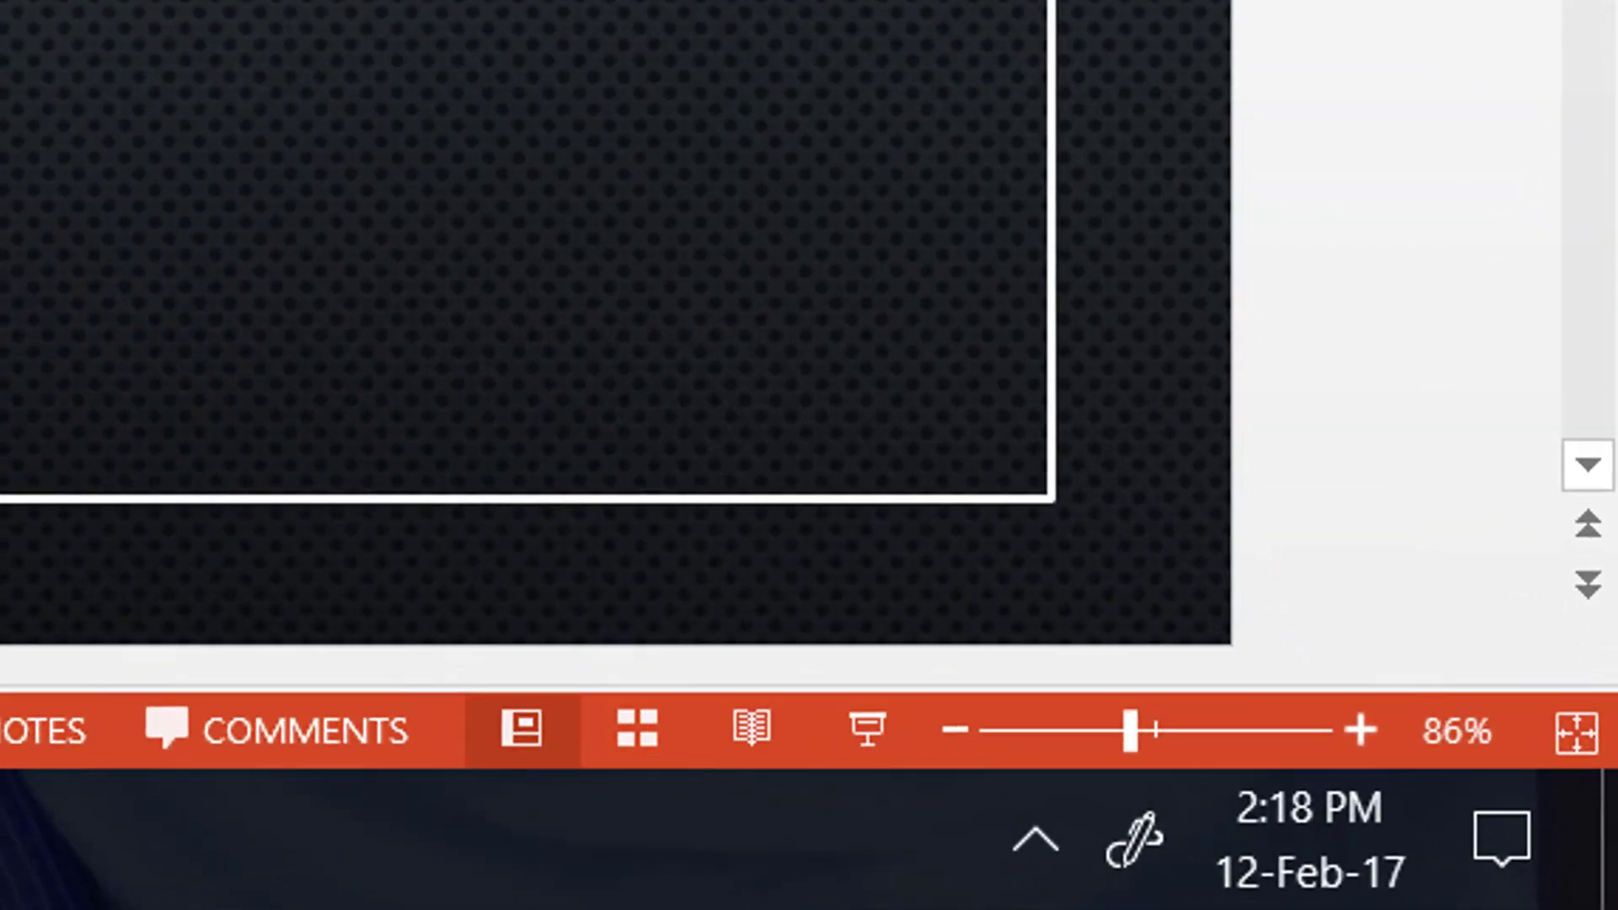
# - Show Layers.pptx in Slide Sorter with the insertion point between slides 3 and 4
pyautogui.click(649, 726)
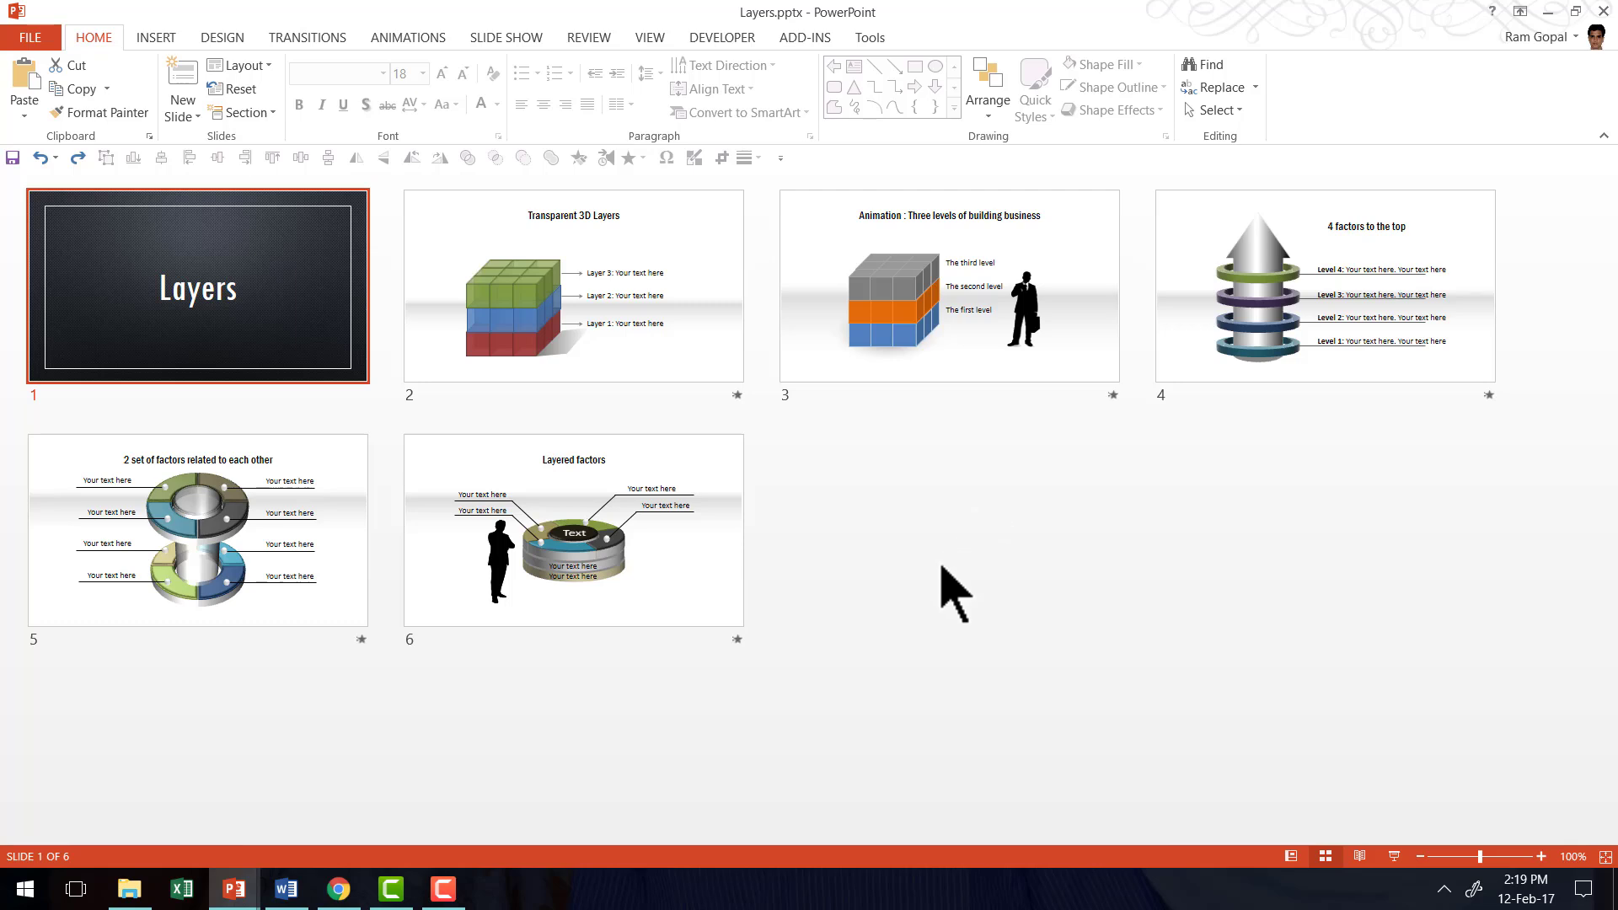
pyautogui.click(1137, 303)
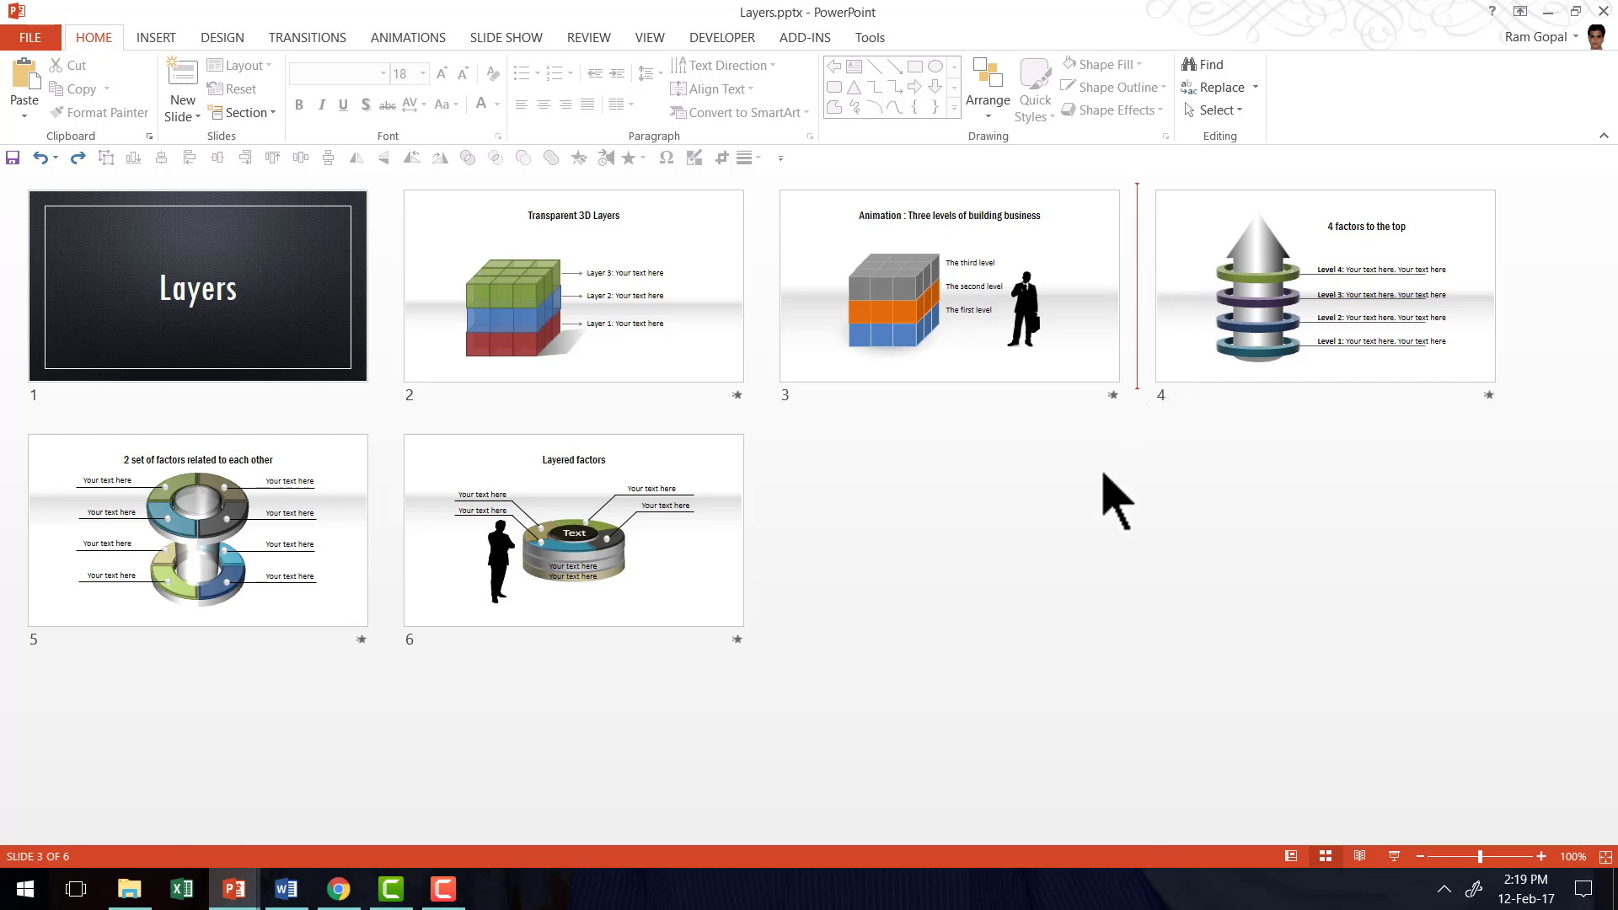
pyautogui.click(230, 893)
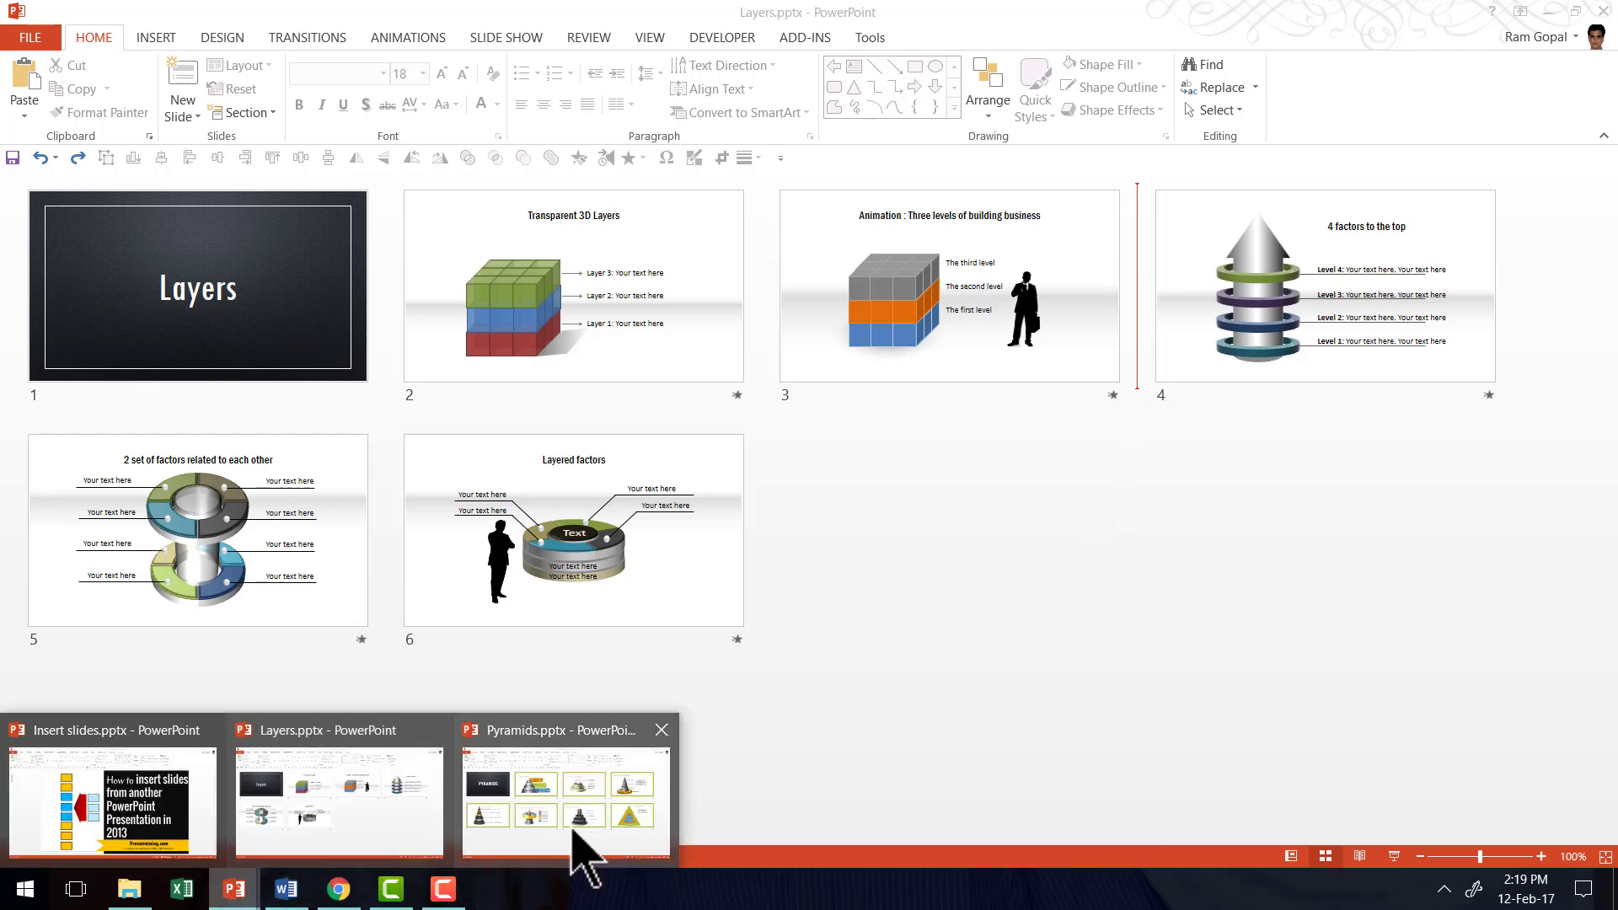
# - In Pyramids.pptx, select the Three levels, Factors that affect hierarchy and Layered Model slides
pyautogui.click(573, 830)
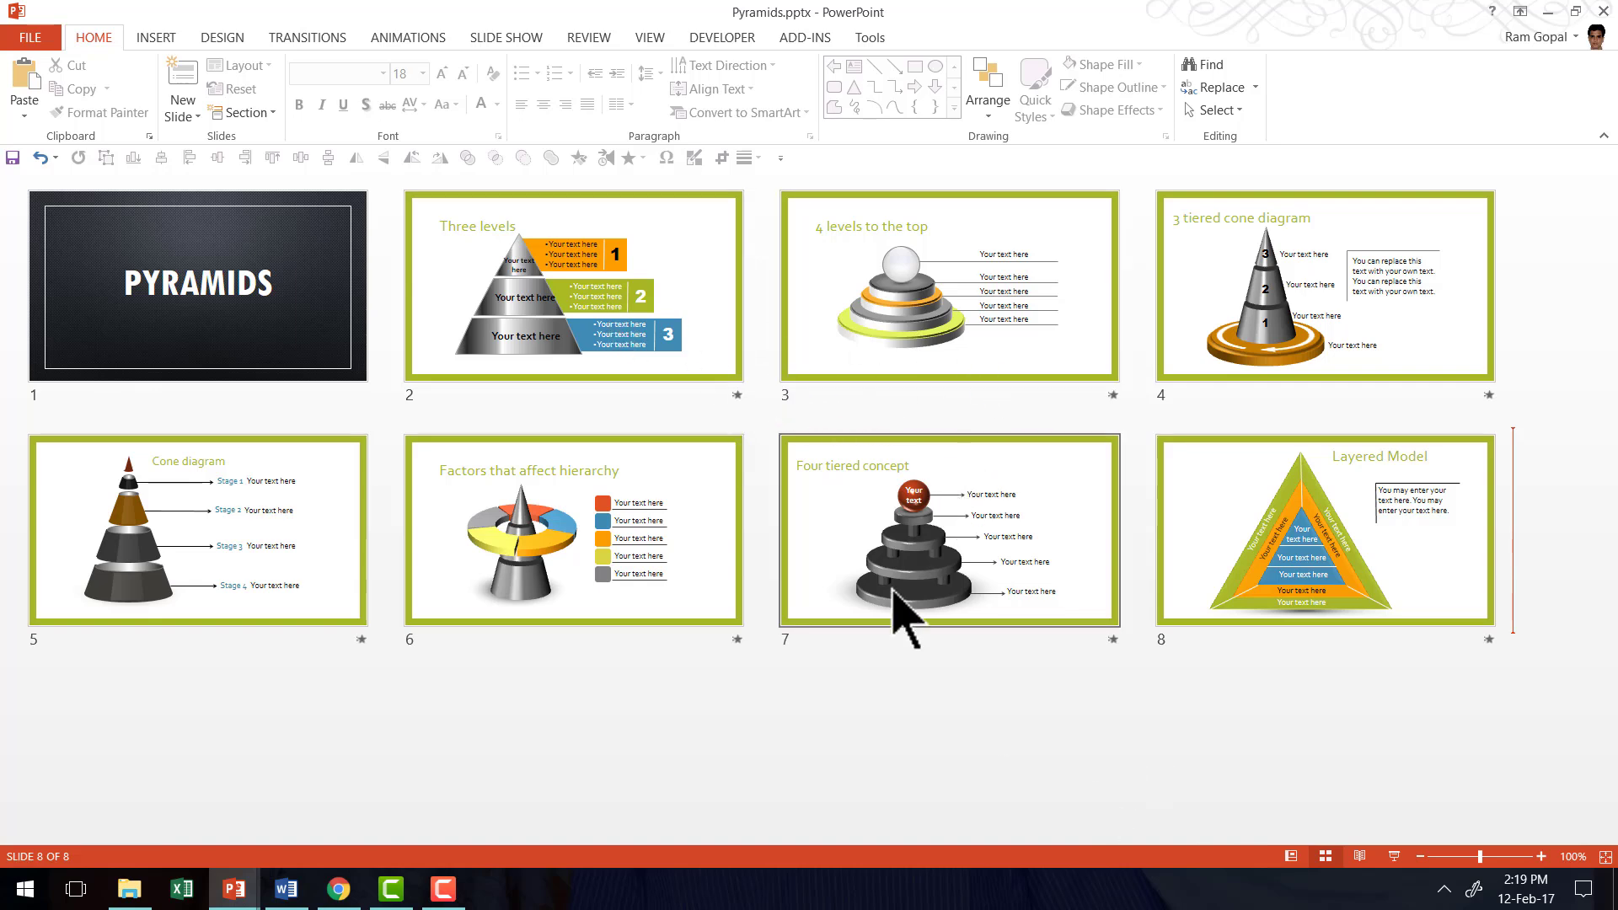
pyautogui.click(706, 314)
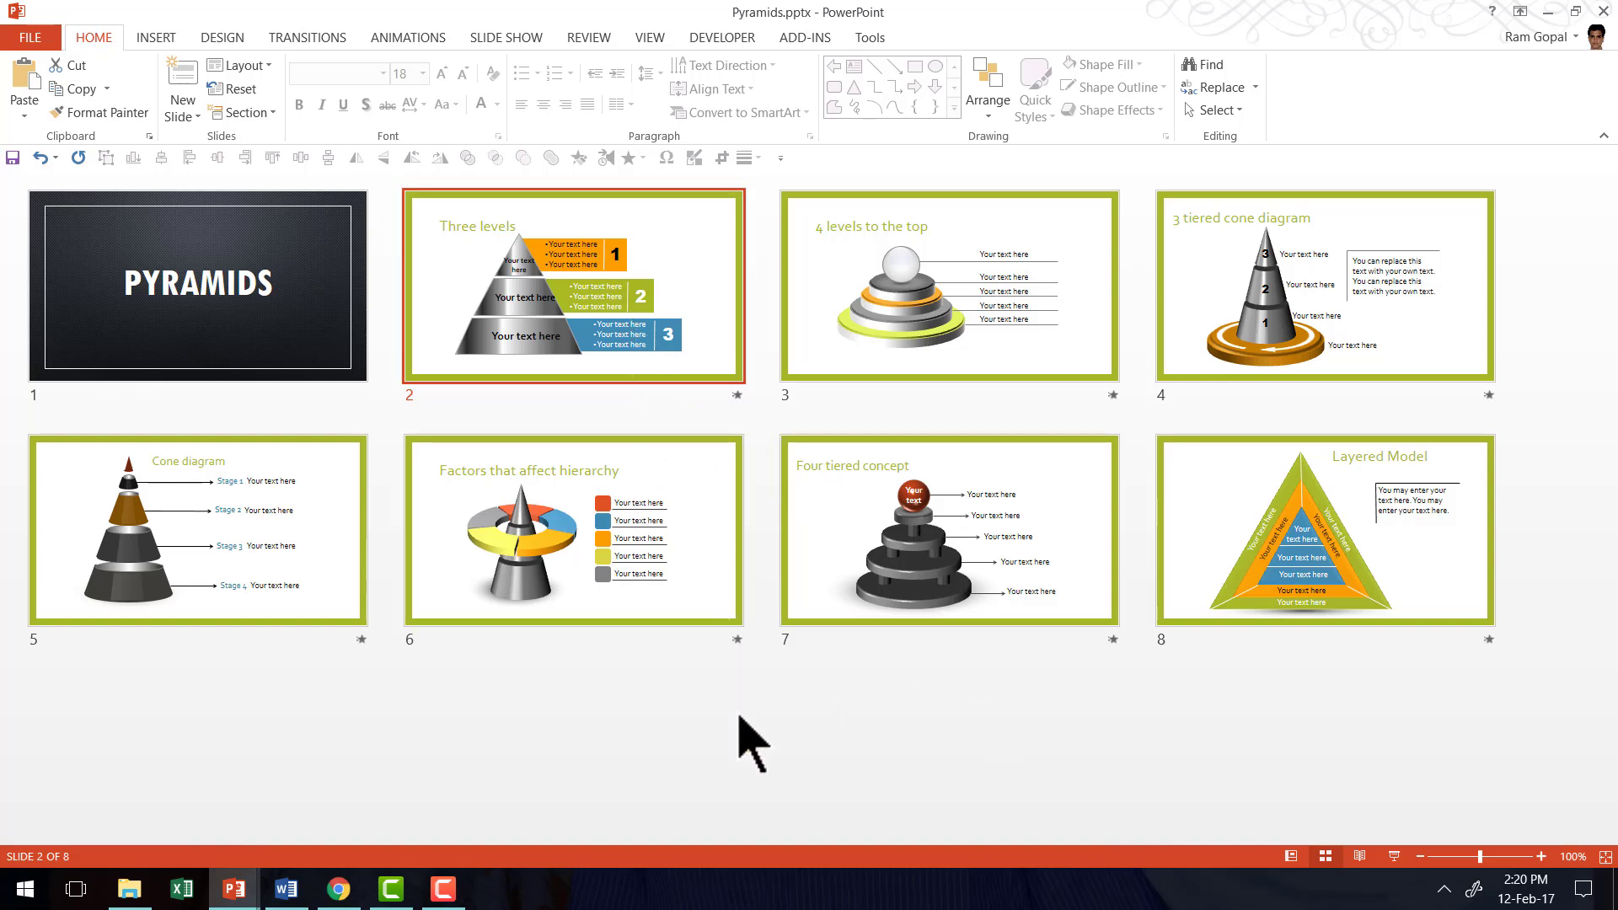
pyautogui.click(520, 487)
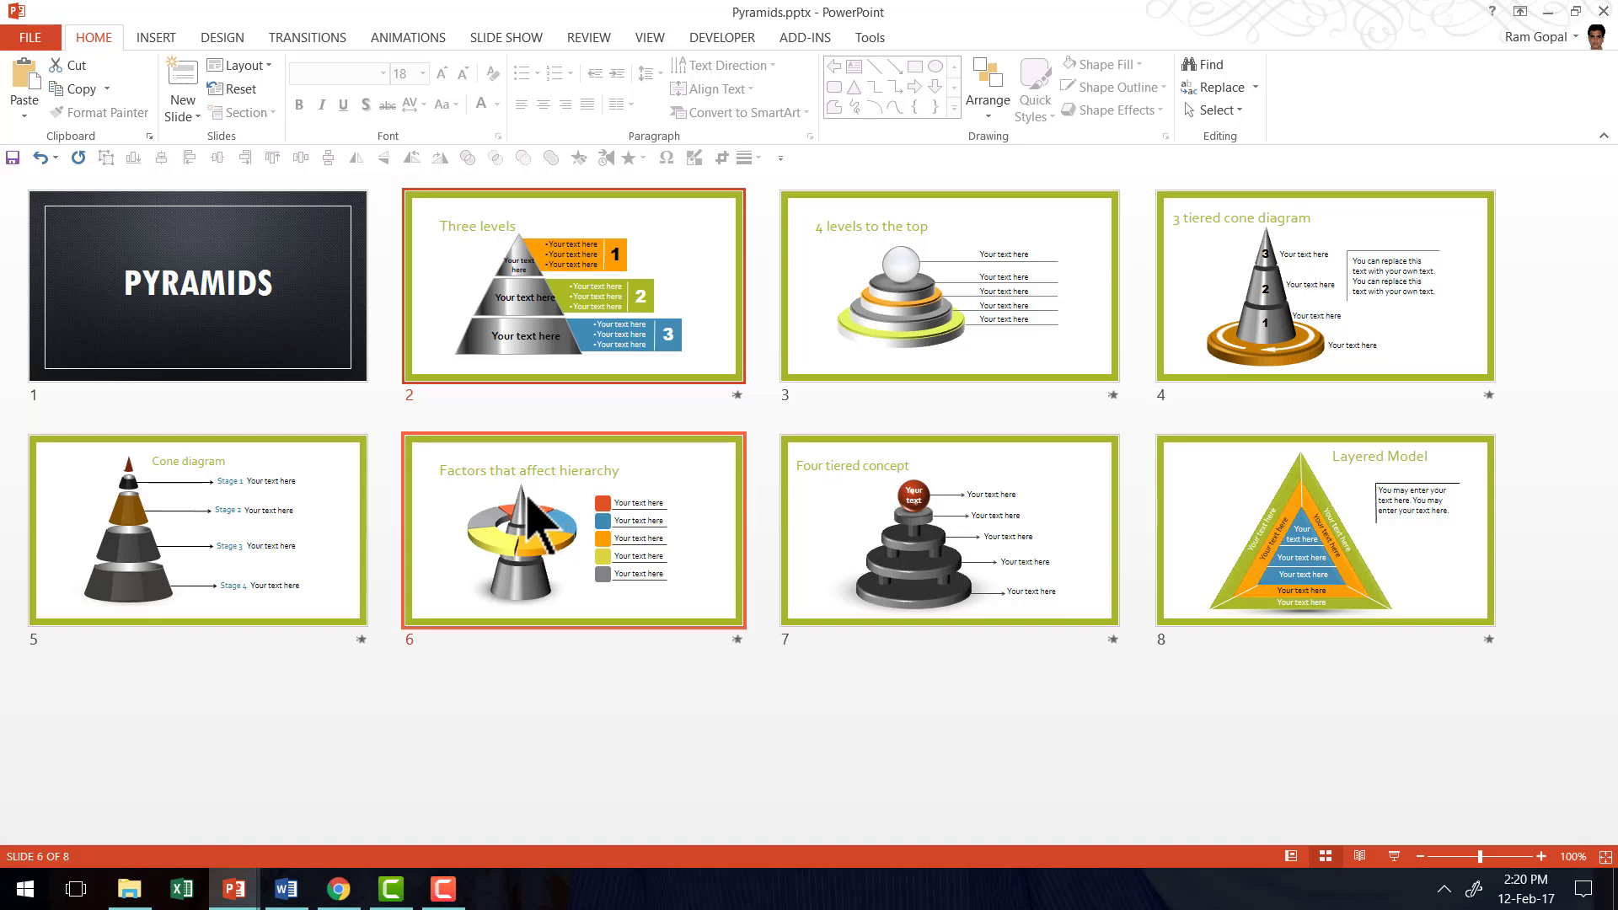
pyautogui.keyDown('ctrl'); pyautogui.click(1264, 514); pyautogui.keyUp('ctrl')
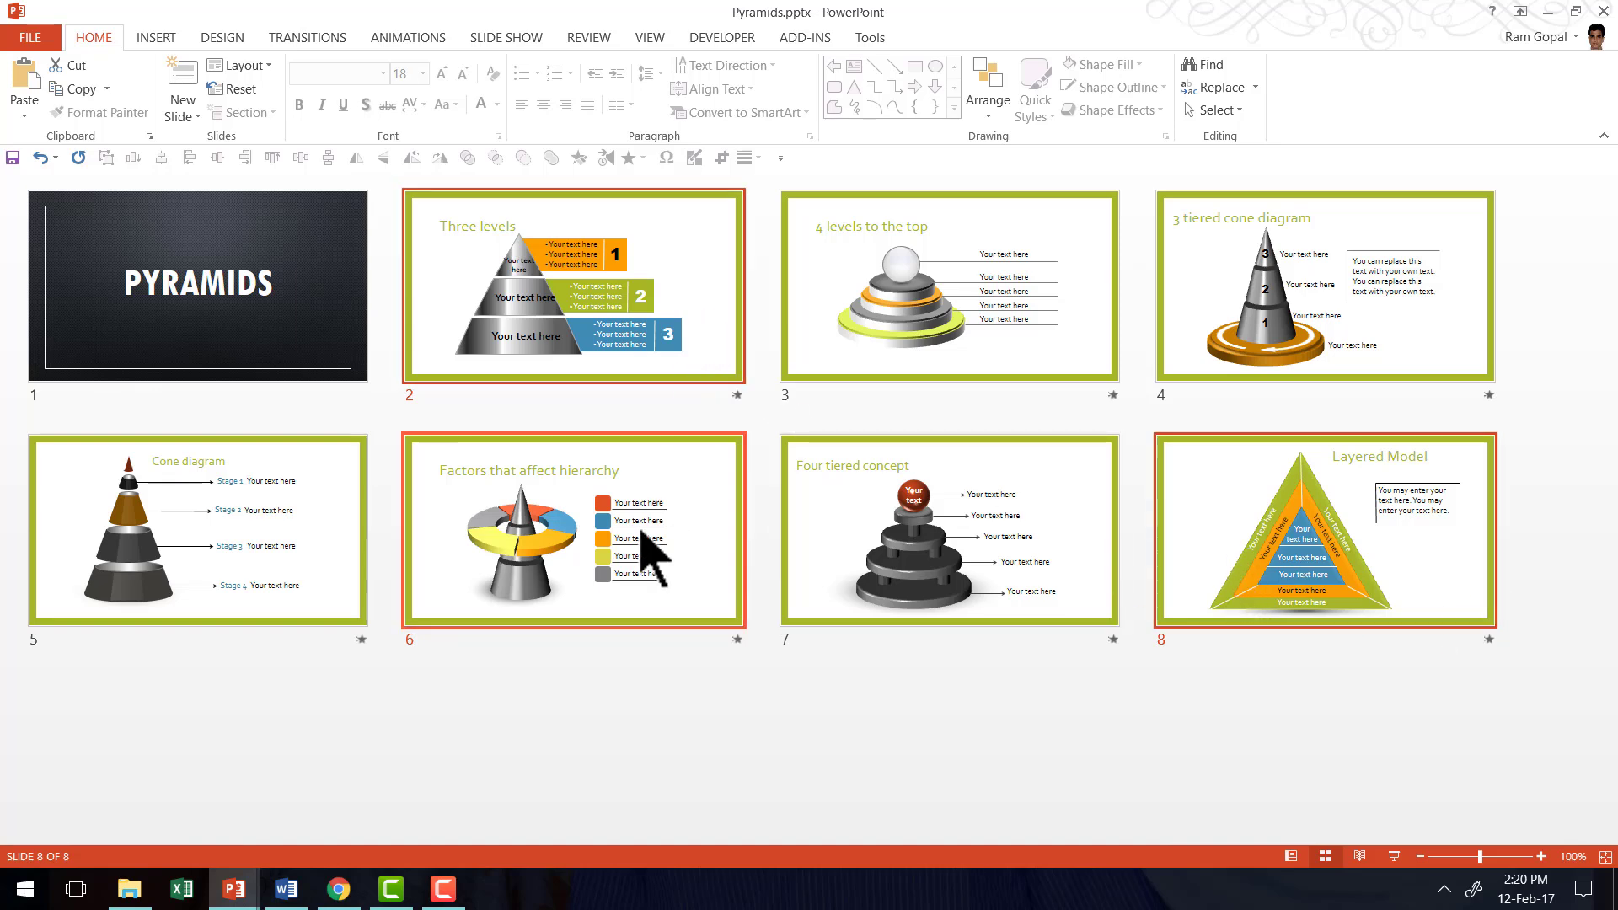
# - Copy the three selected slides and bring Layers.pptx back to the front
pyautogui.rightClick(1251, 521)
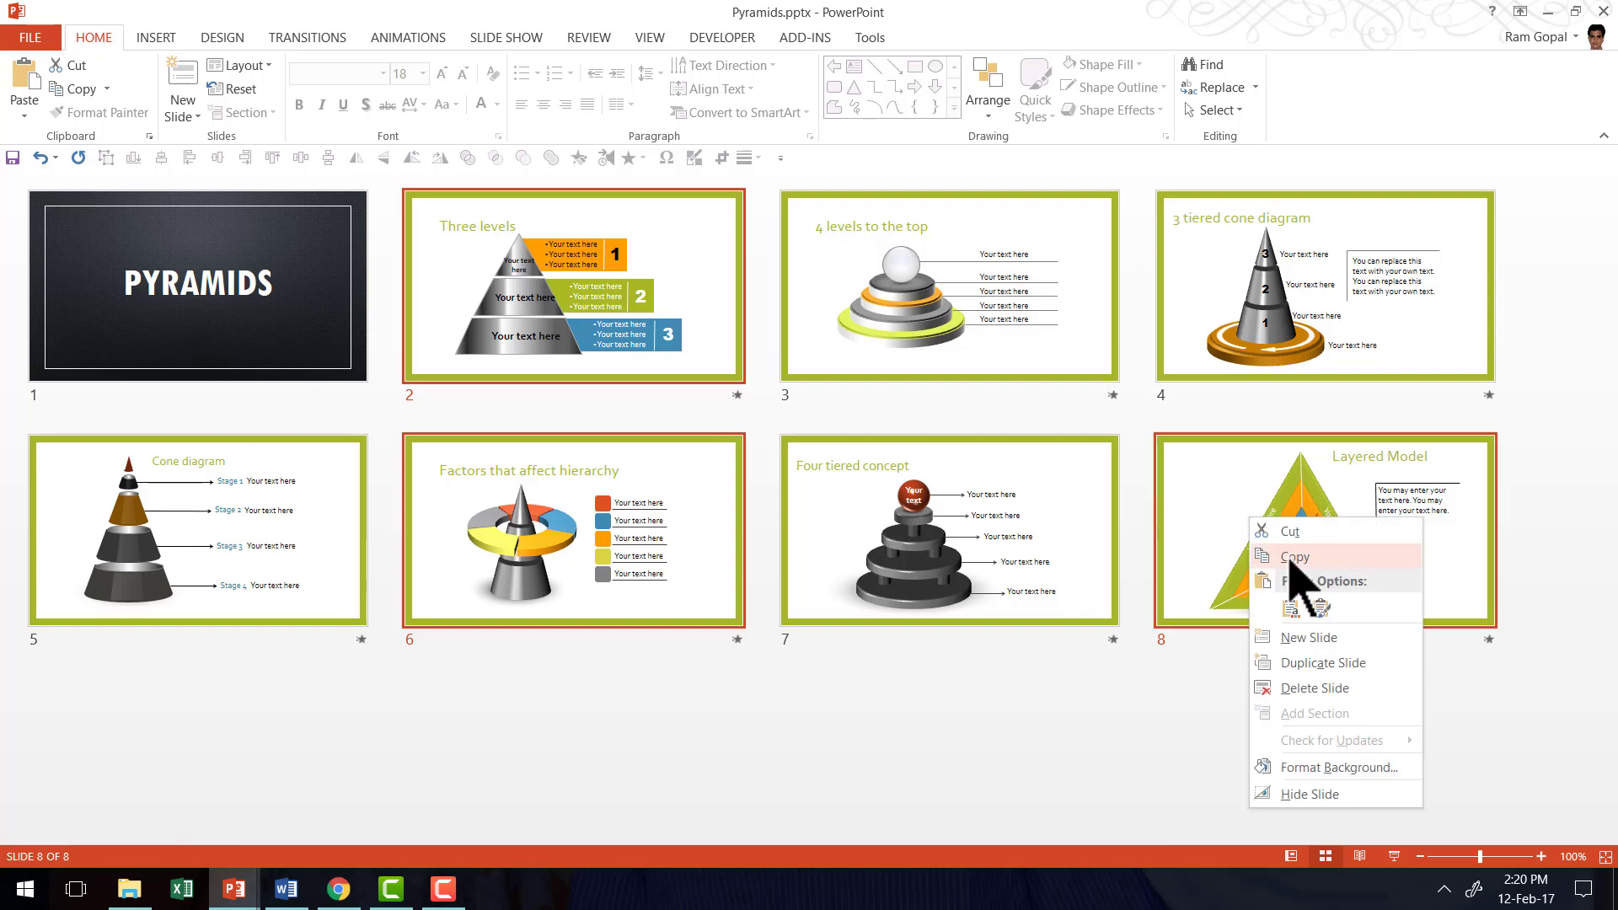
pyautogui.click(1294, 557)
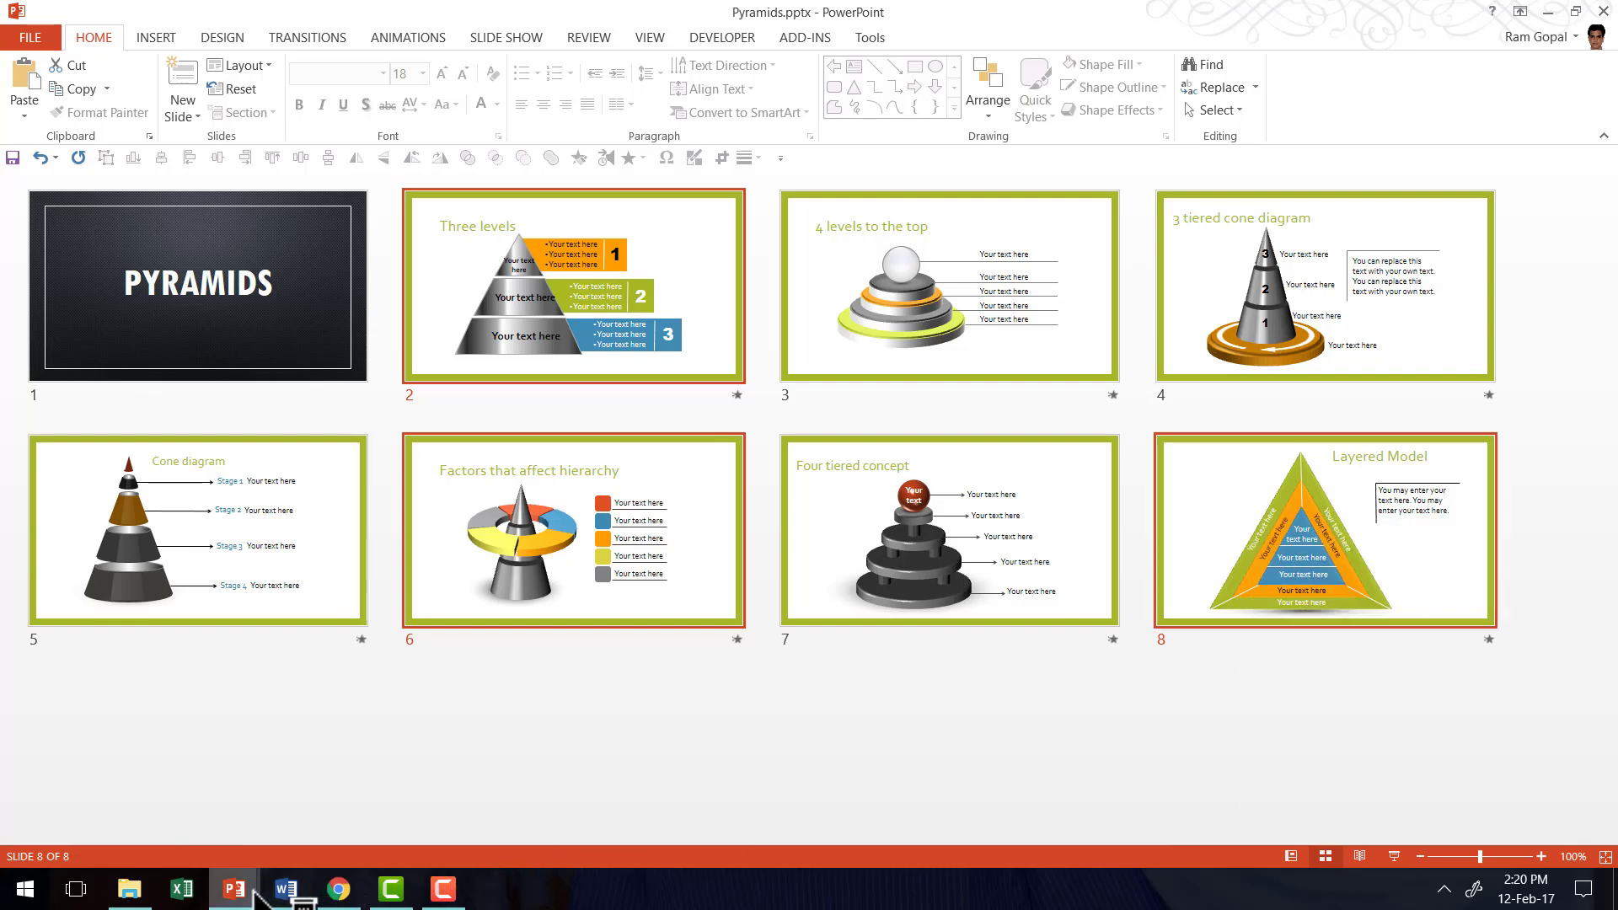
pyautogui.moveTo(244, 898)
pyautogui.click(328, 792)
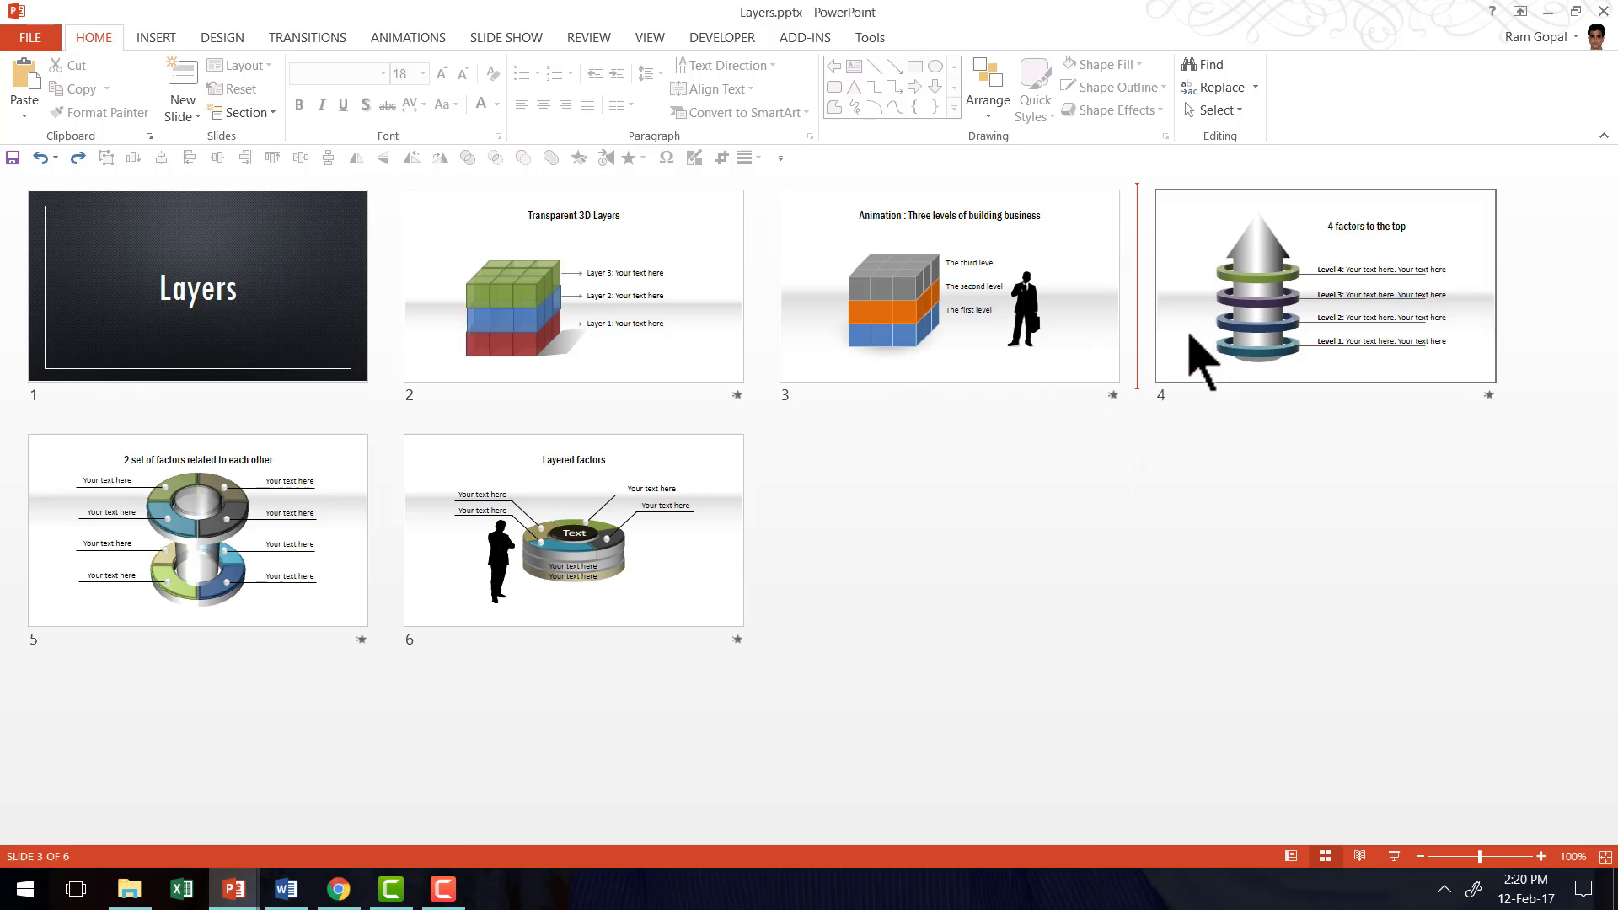
# - Paste the copied slides after slide 3 of Layers.pptx using the destination theme
pyautogui.rightClick(1137, 342)
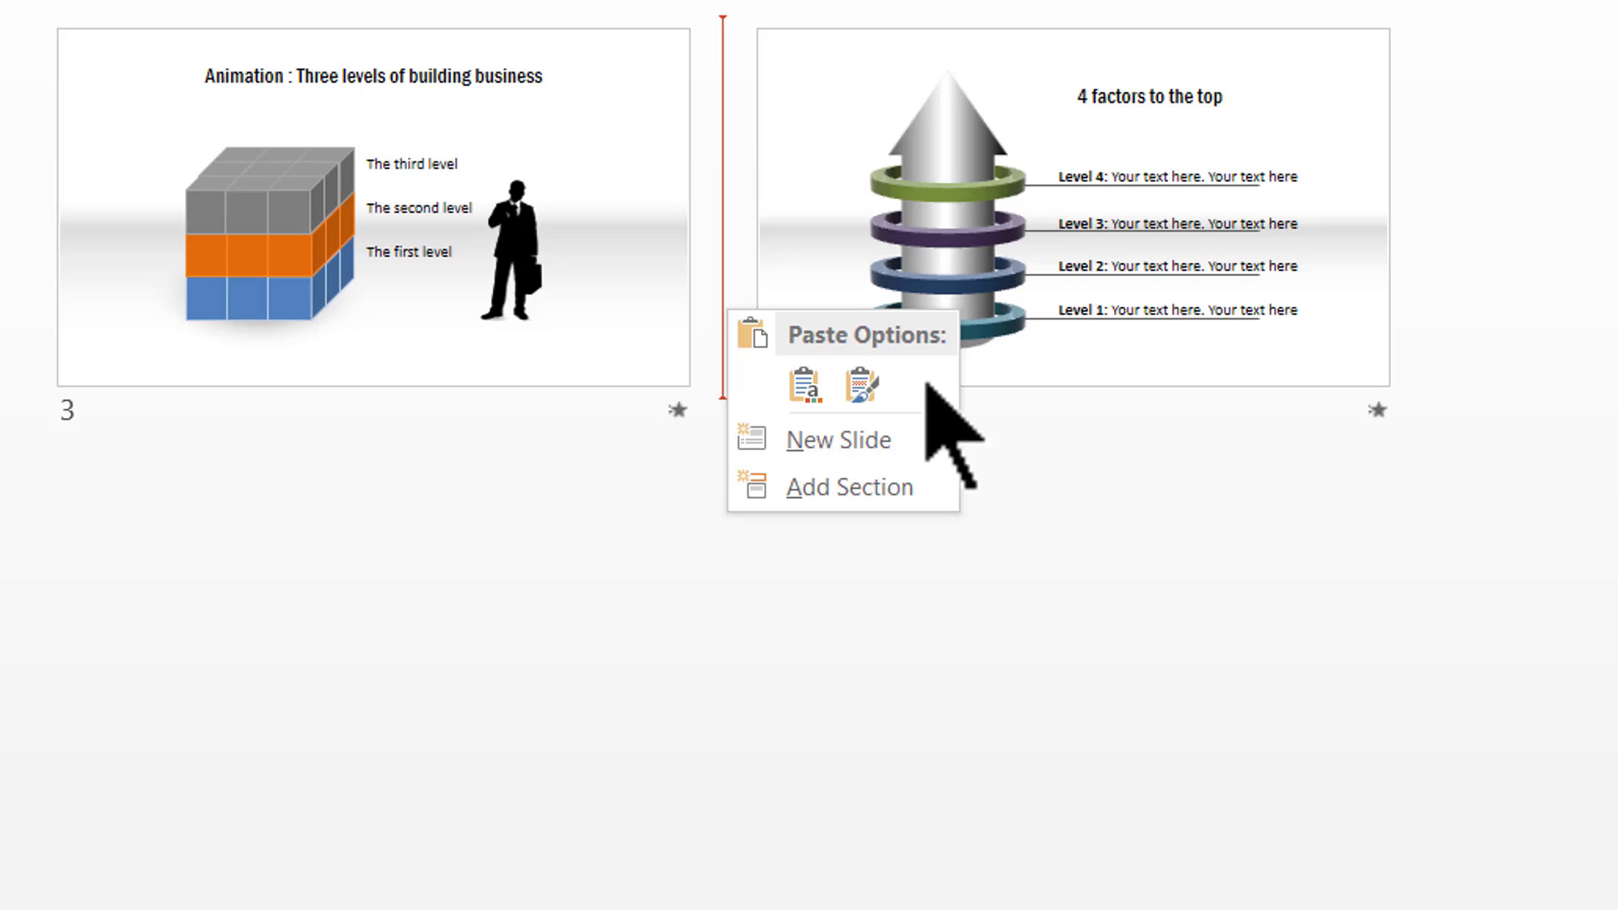
pyautogui.click(805, 390)
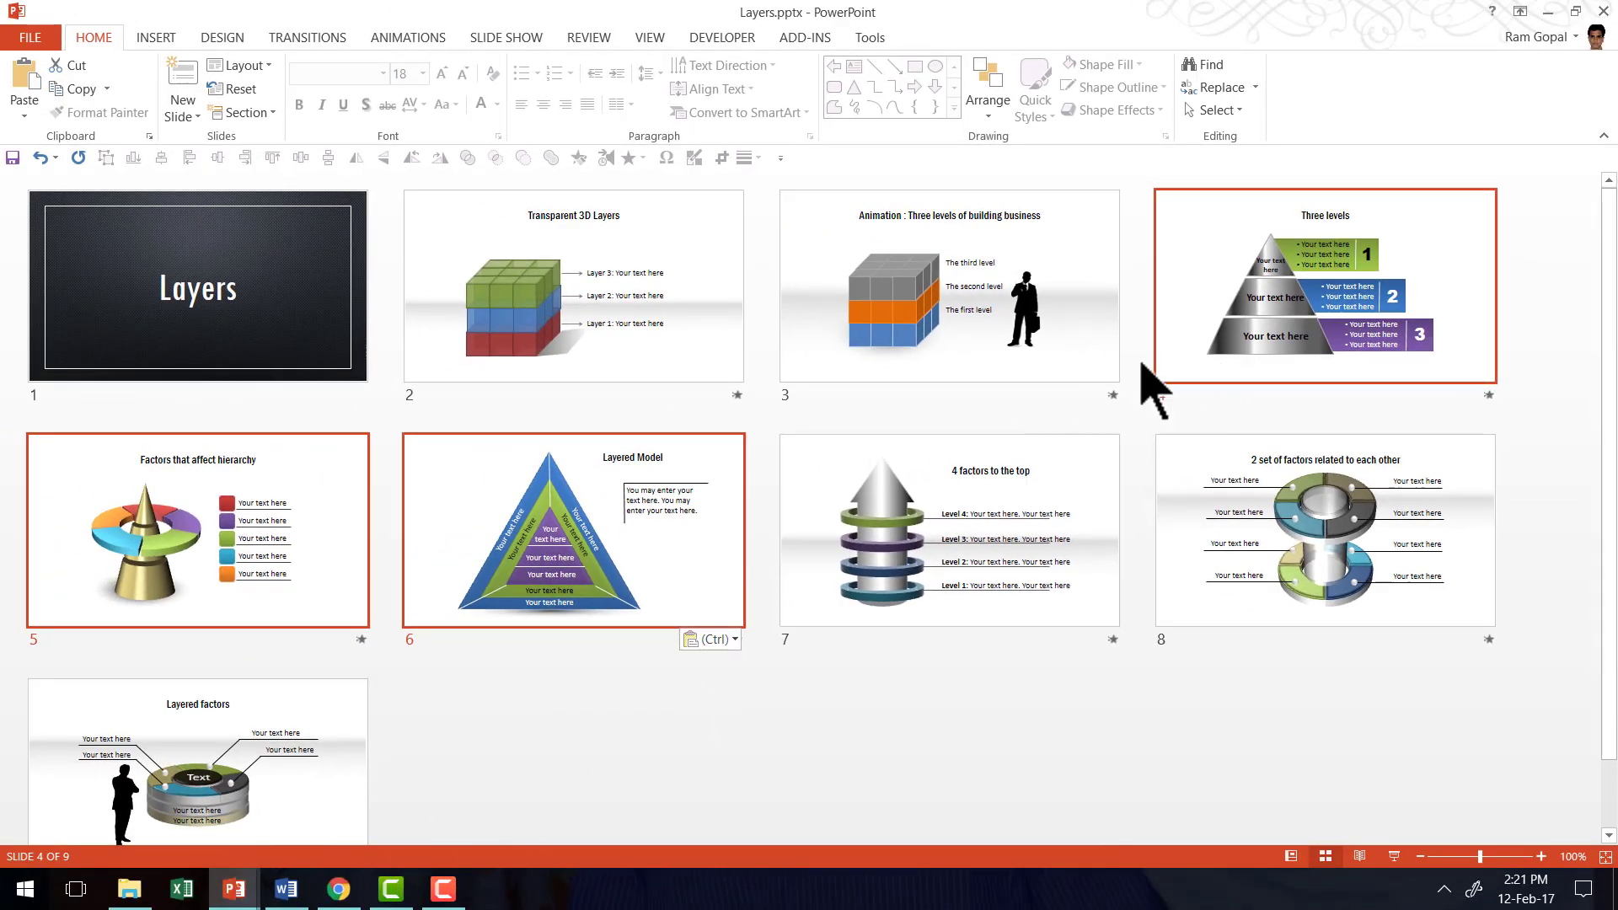
# - Switch to Pyramids.pptx and back to Layers.pptx, then delete pasted slides 4–6
pyautogui.click(234, 889)
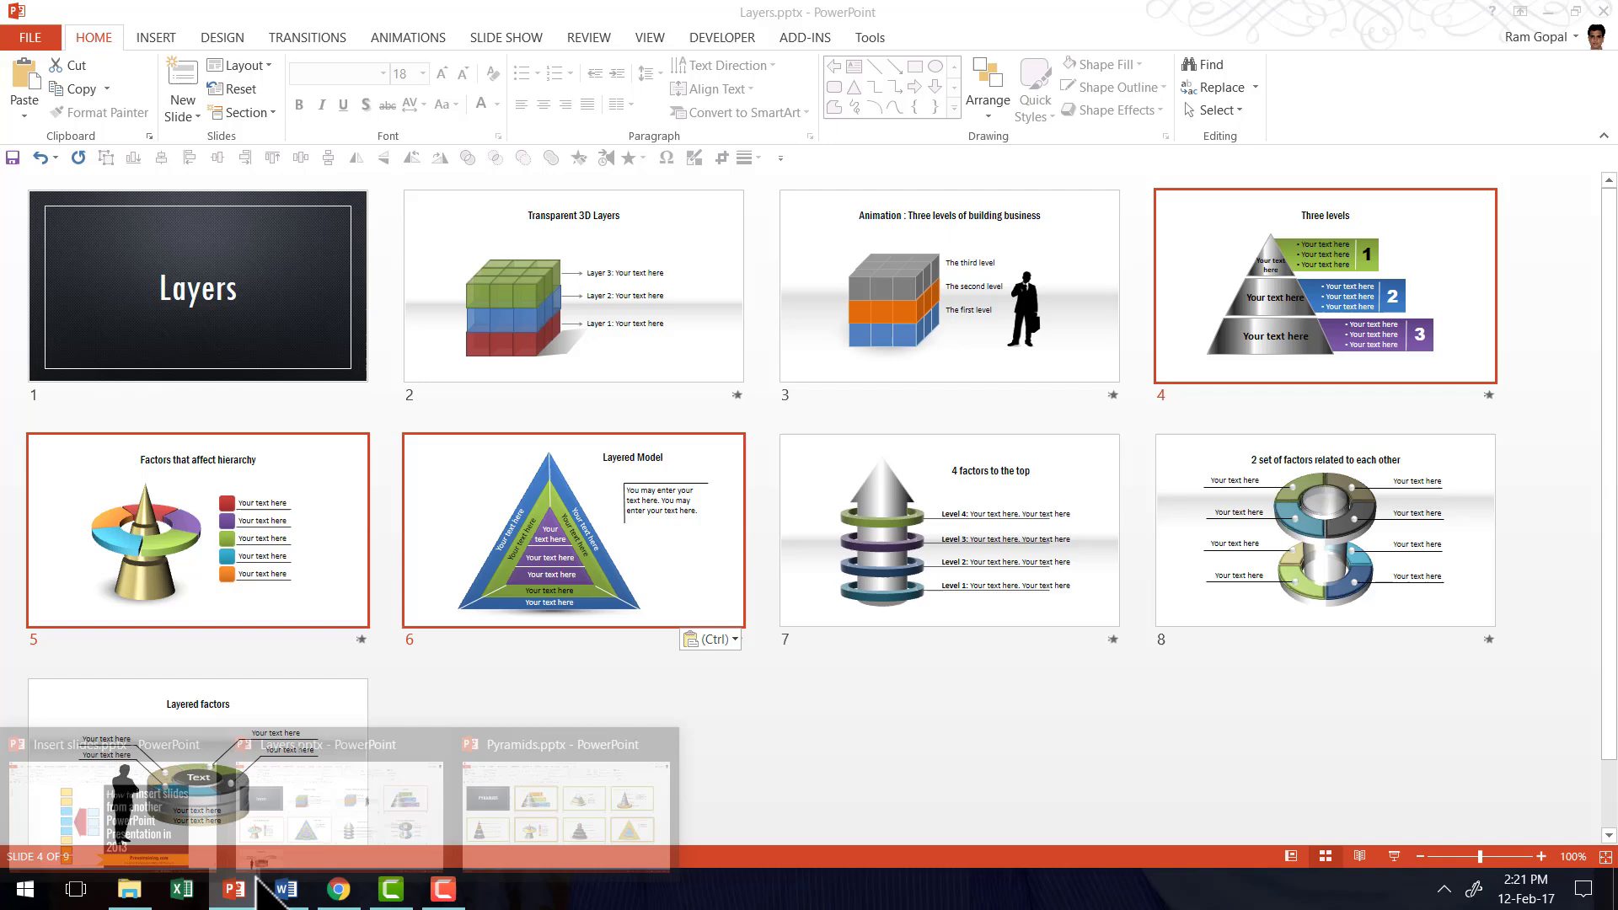
pyautogui.click(533, 816)
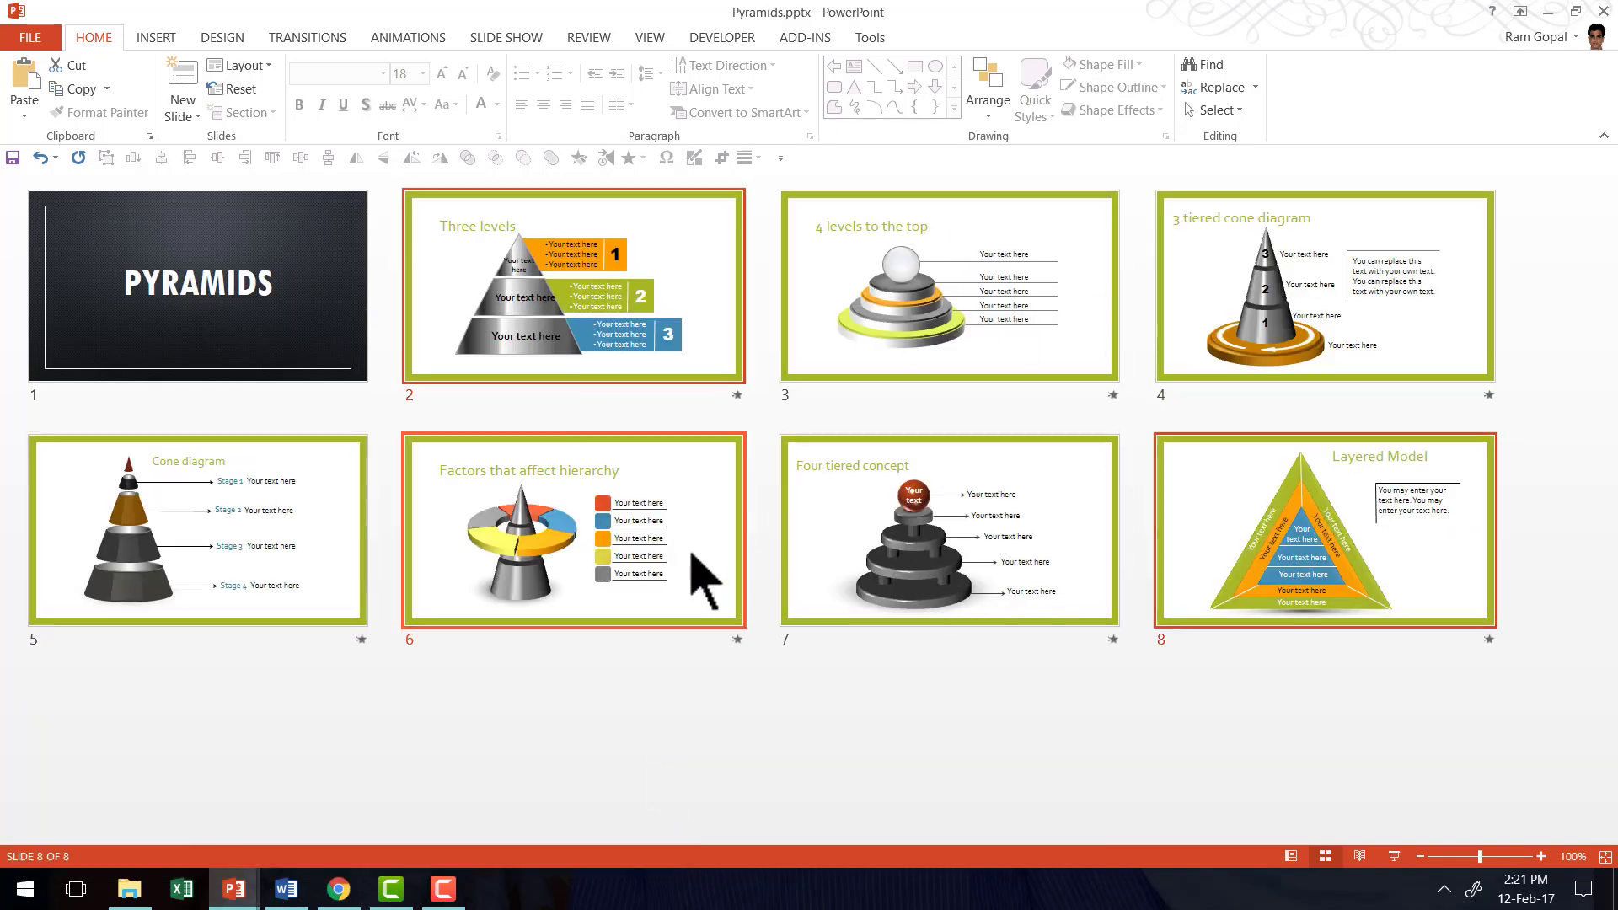
pyautogui.click(234, 887)
pyautogui.click(351, 824)
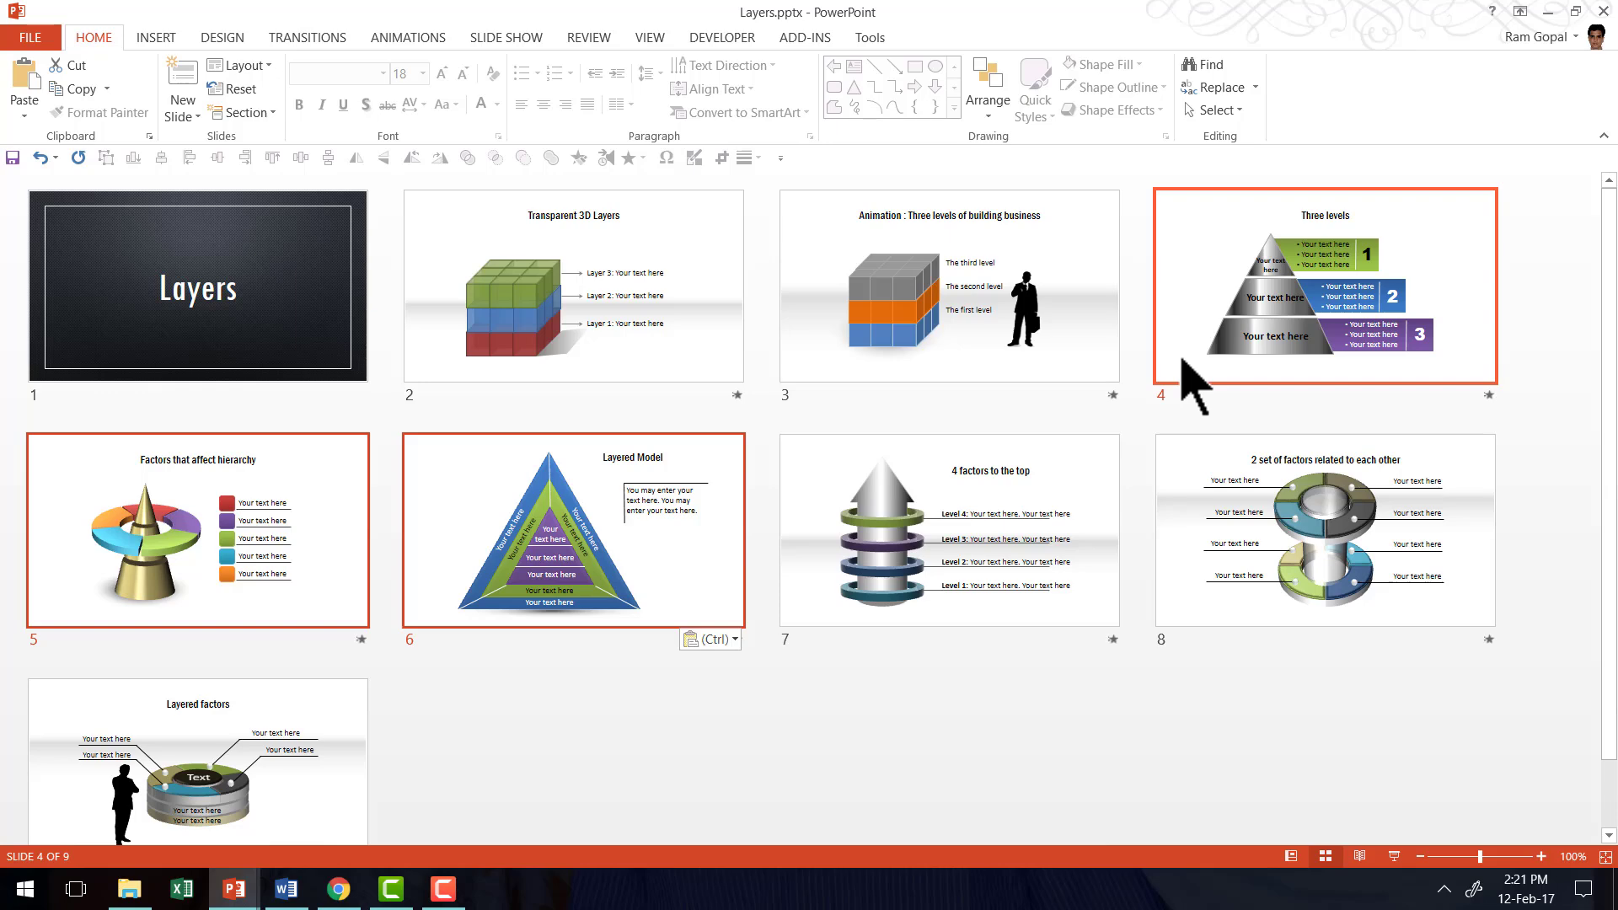
pyautogui.press('Delete')
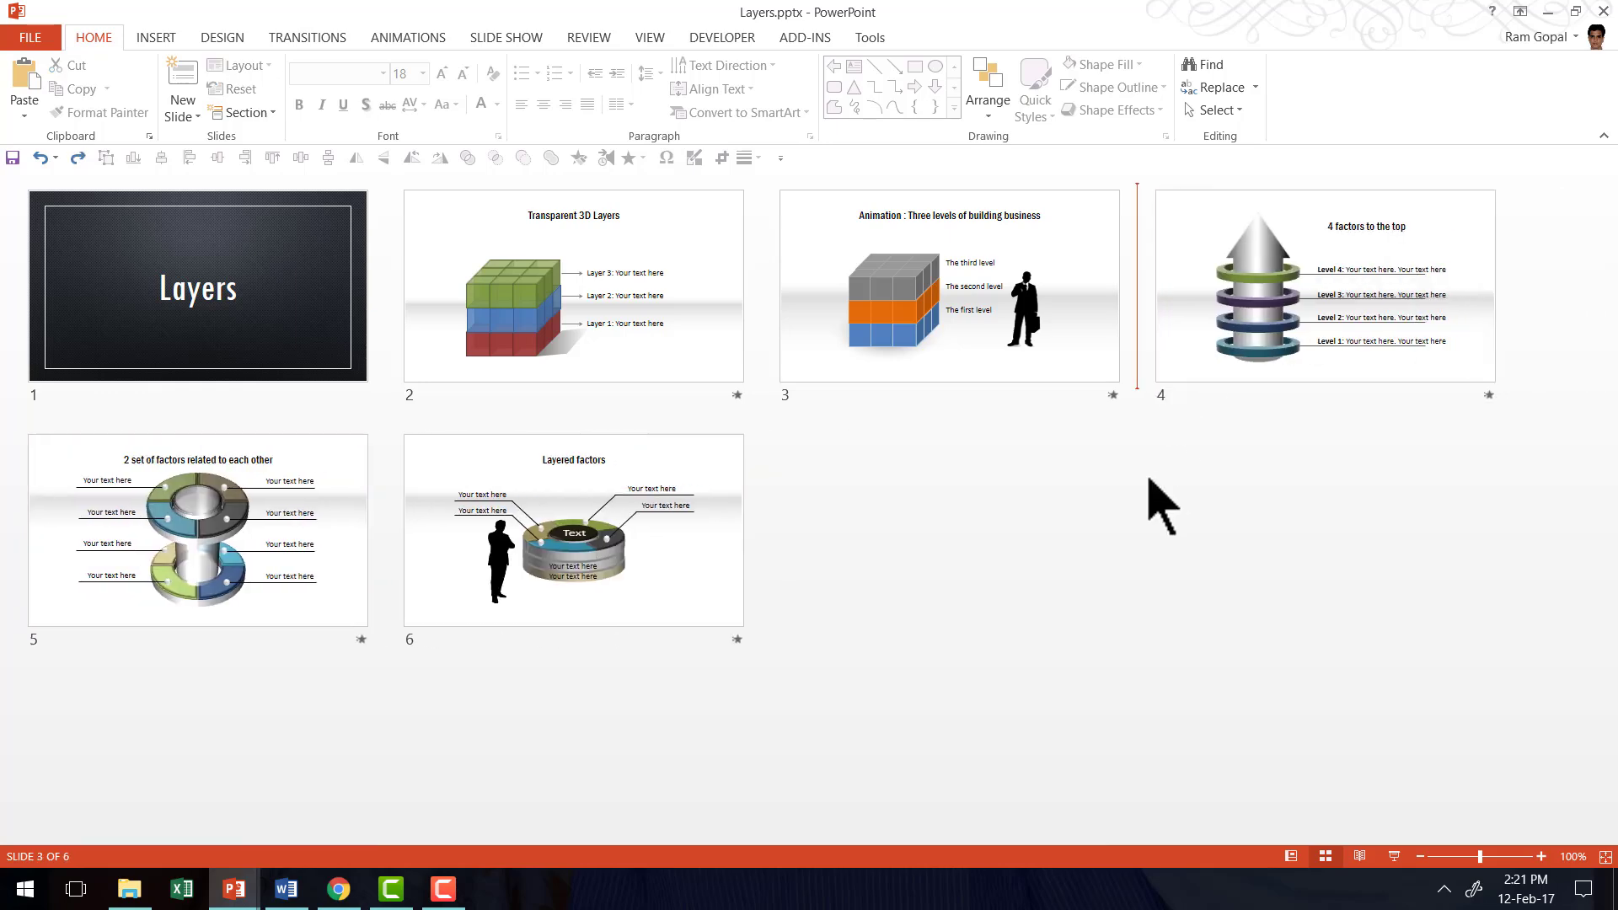
pyautogui.rightClick(1140, 299)
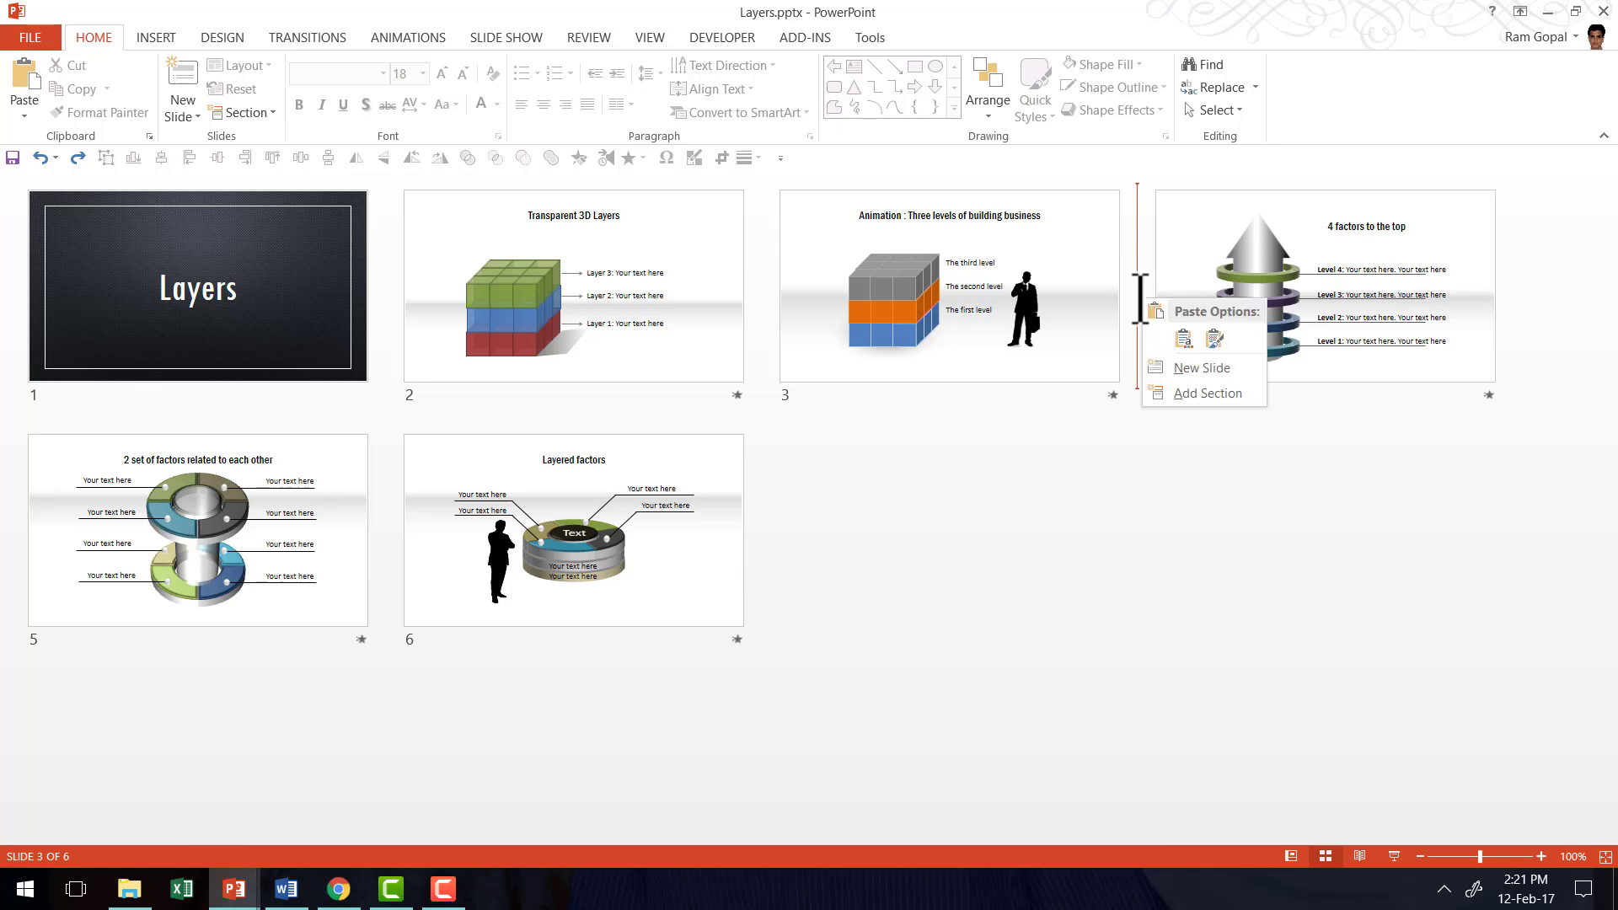
pyautogui.click(1214, 341)
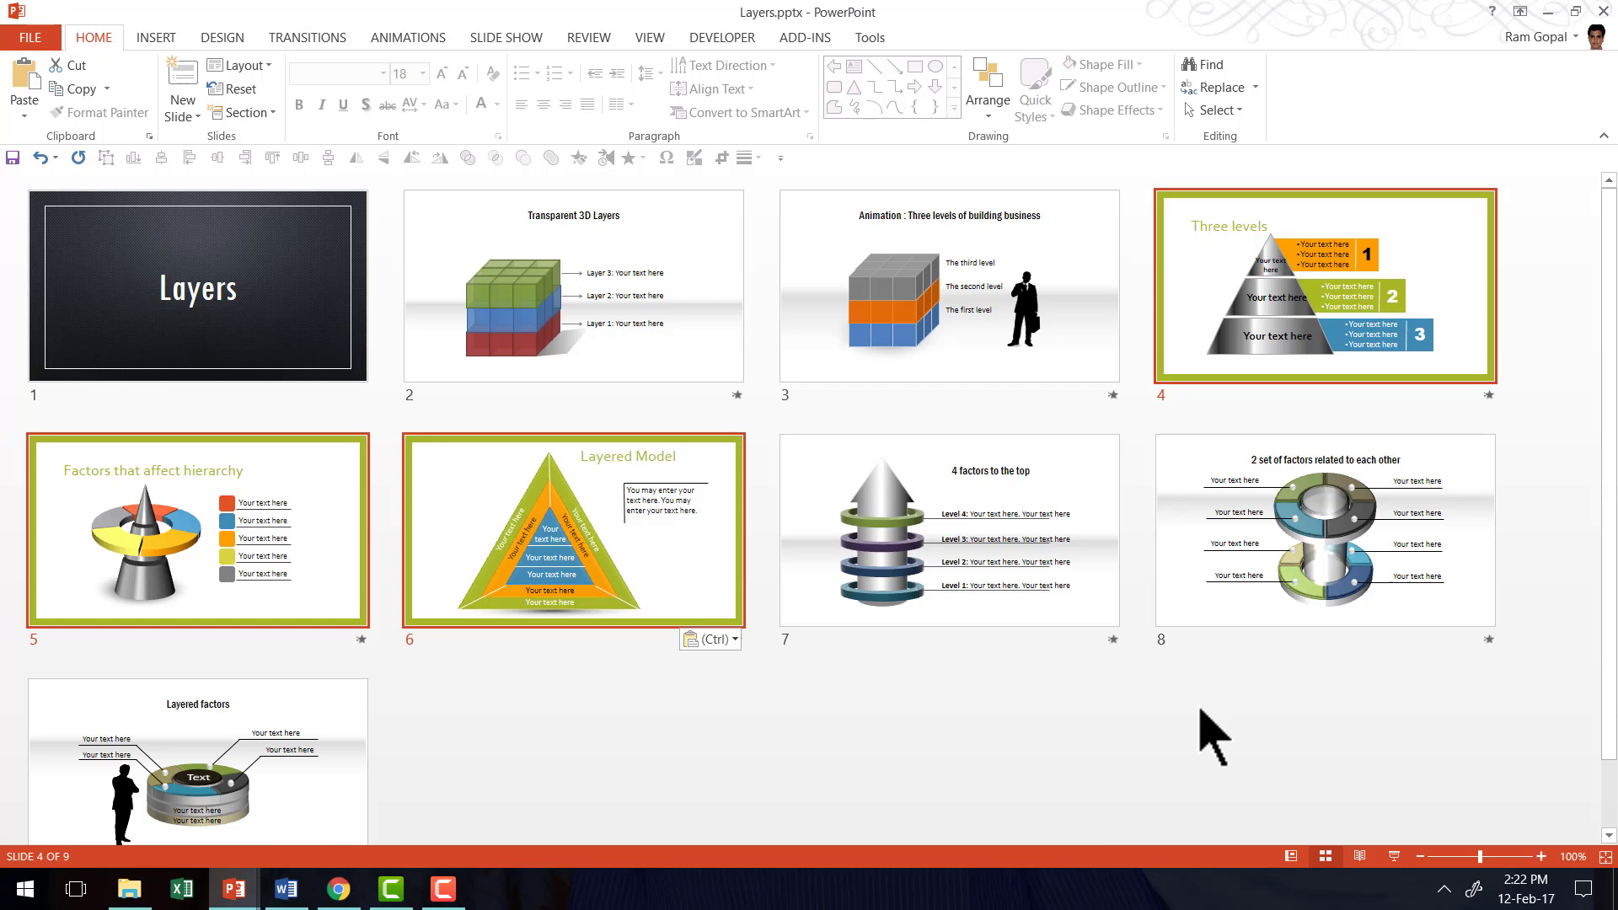
pyautogui.press('Delete')
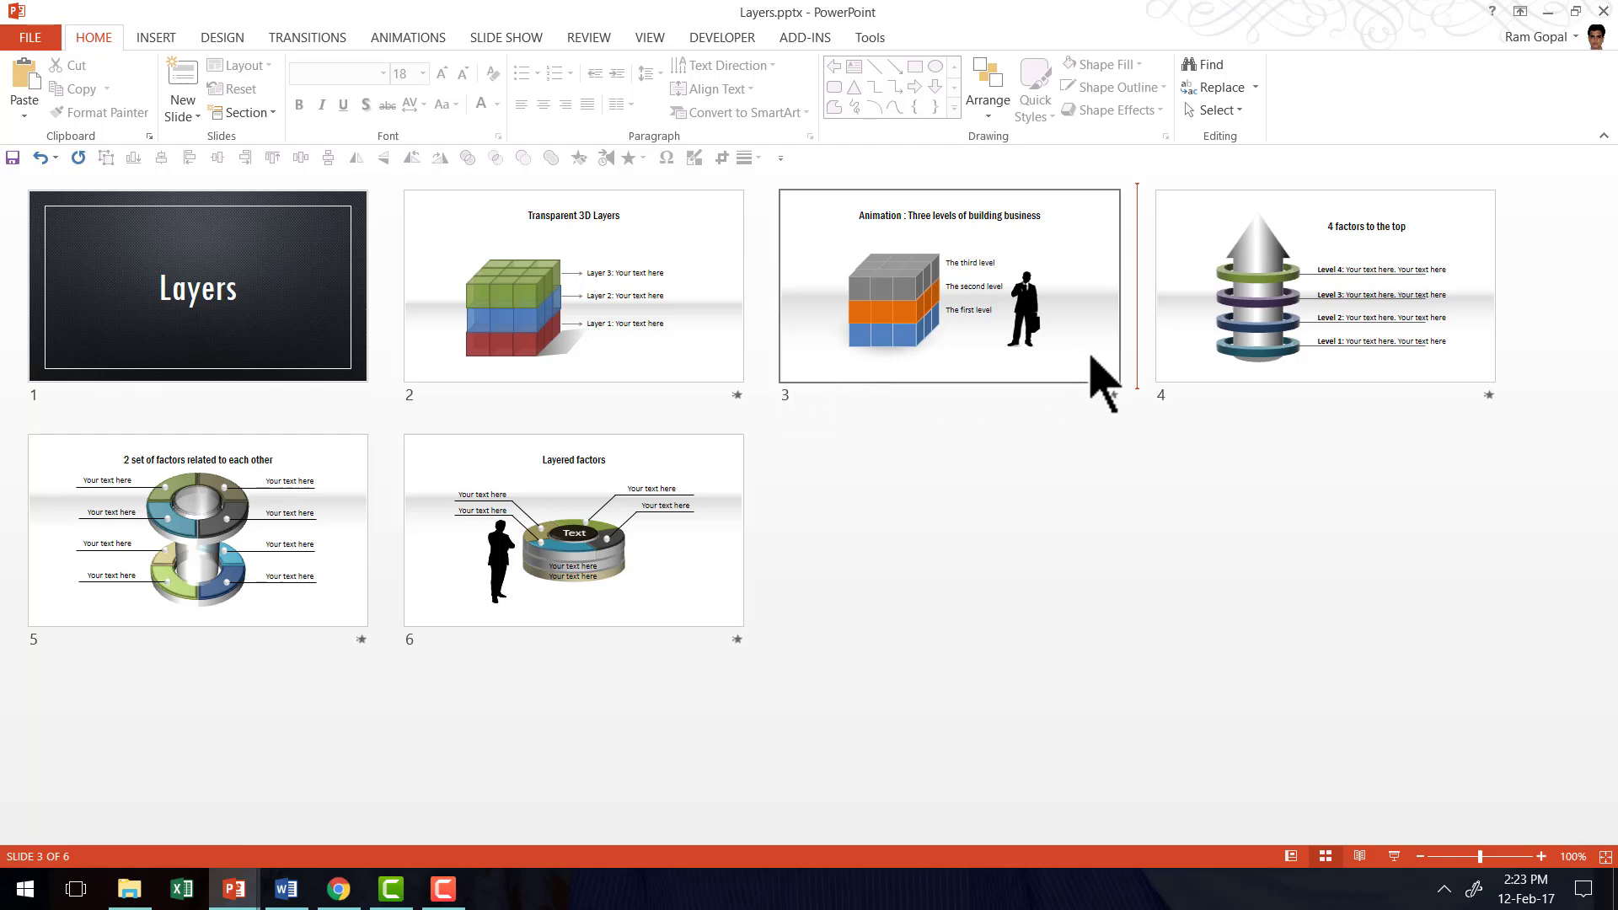
# - Open slide 3 in Normal view, set the insertion point after it, and choose Insert > New Slide > Reuse Slides
pyautogui.doubleClick(1096, 355)
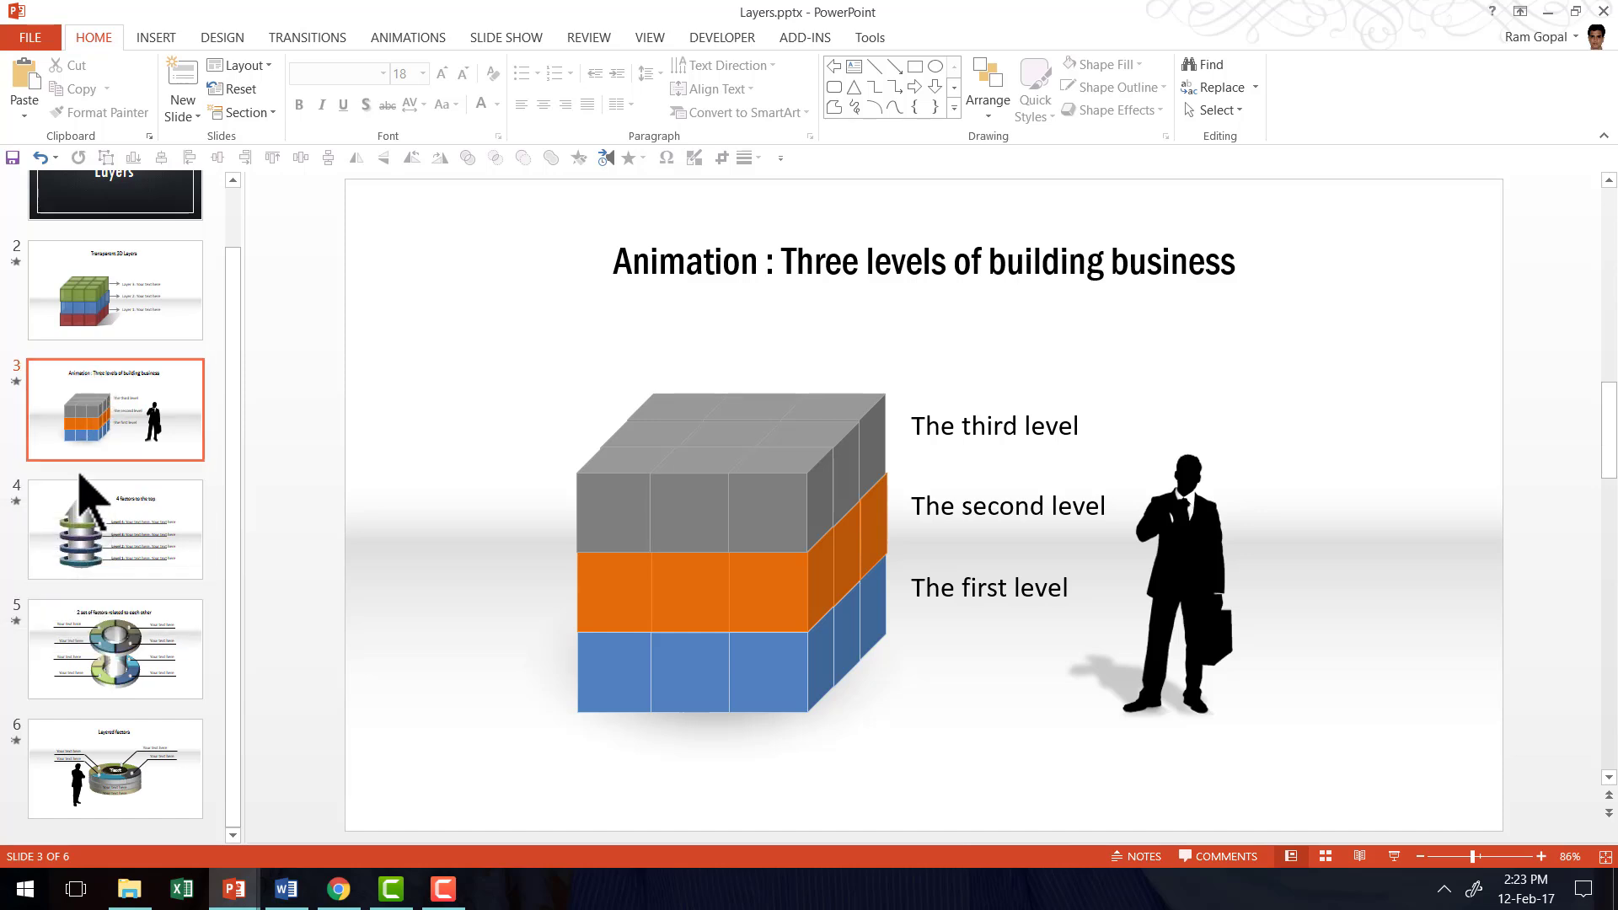
pyautogui.moveTo(81, 482); pyautogui.dragTo(162, 43)
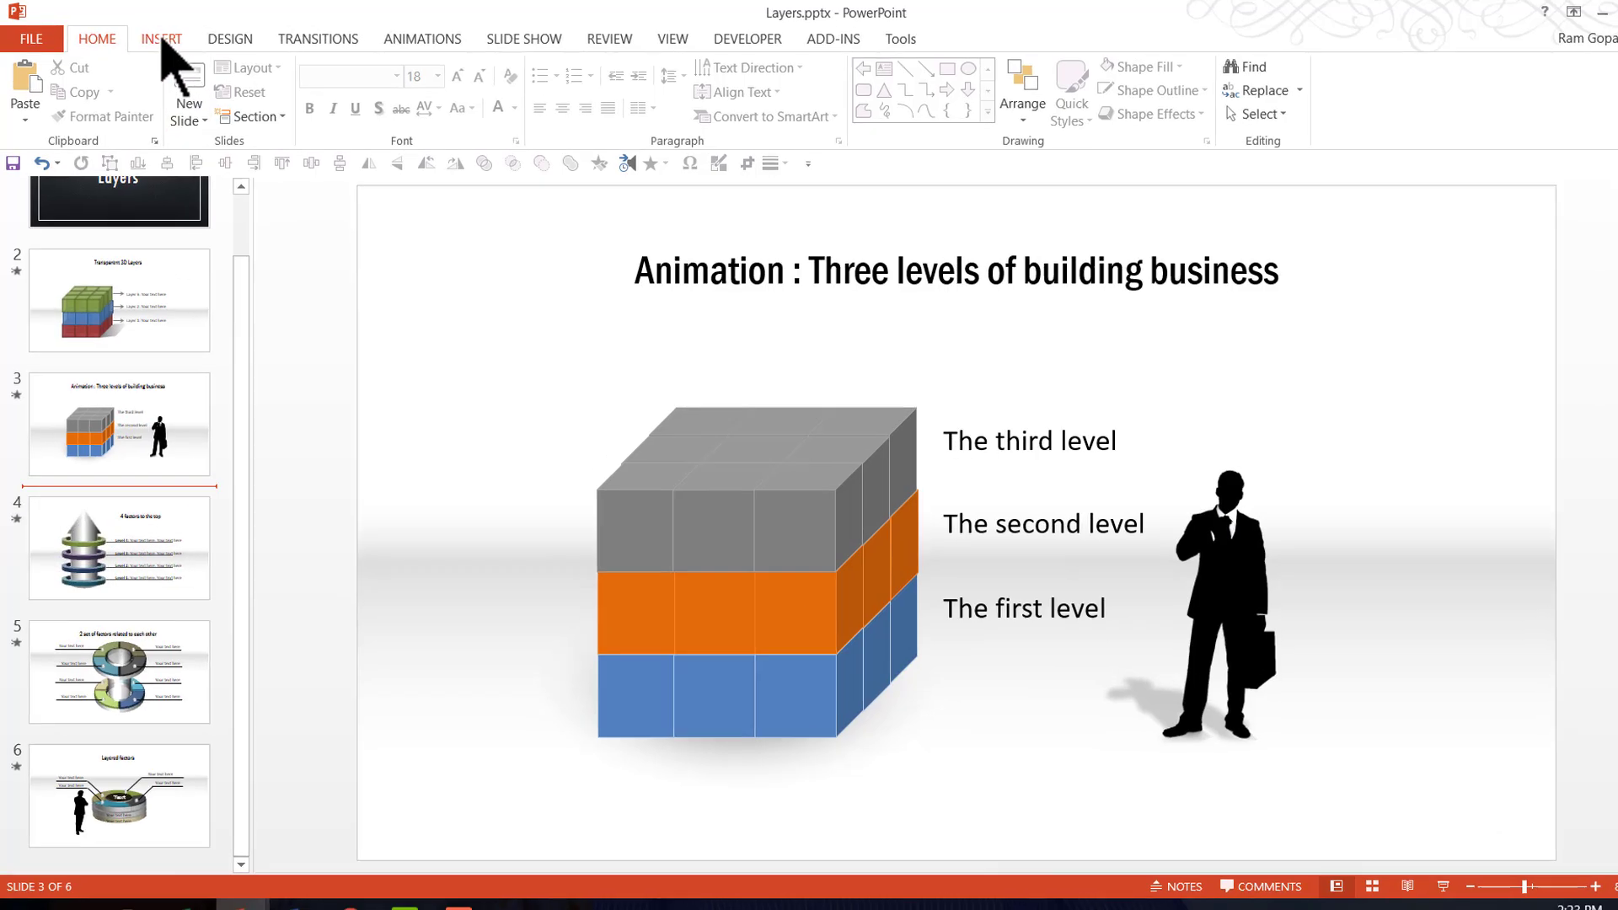
pyautogui.click(156, 37)
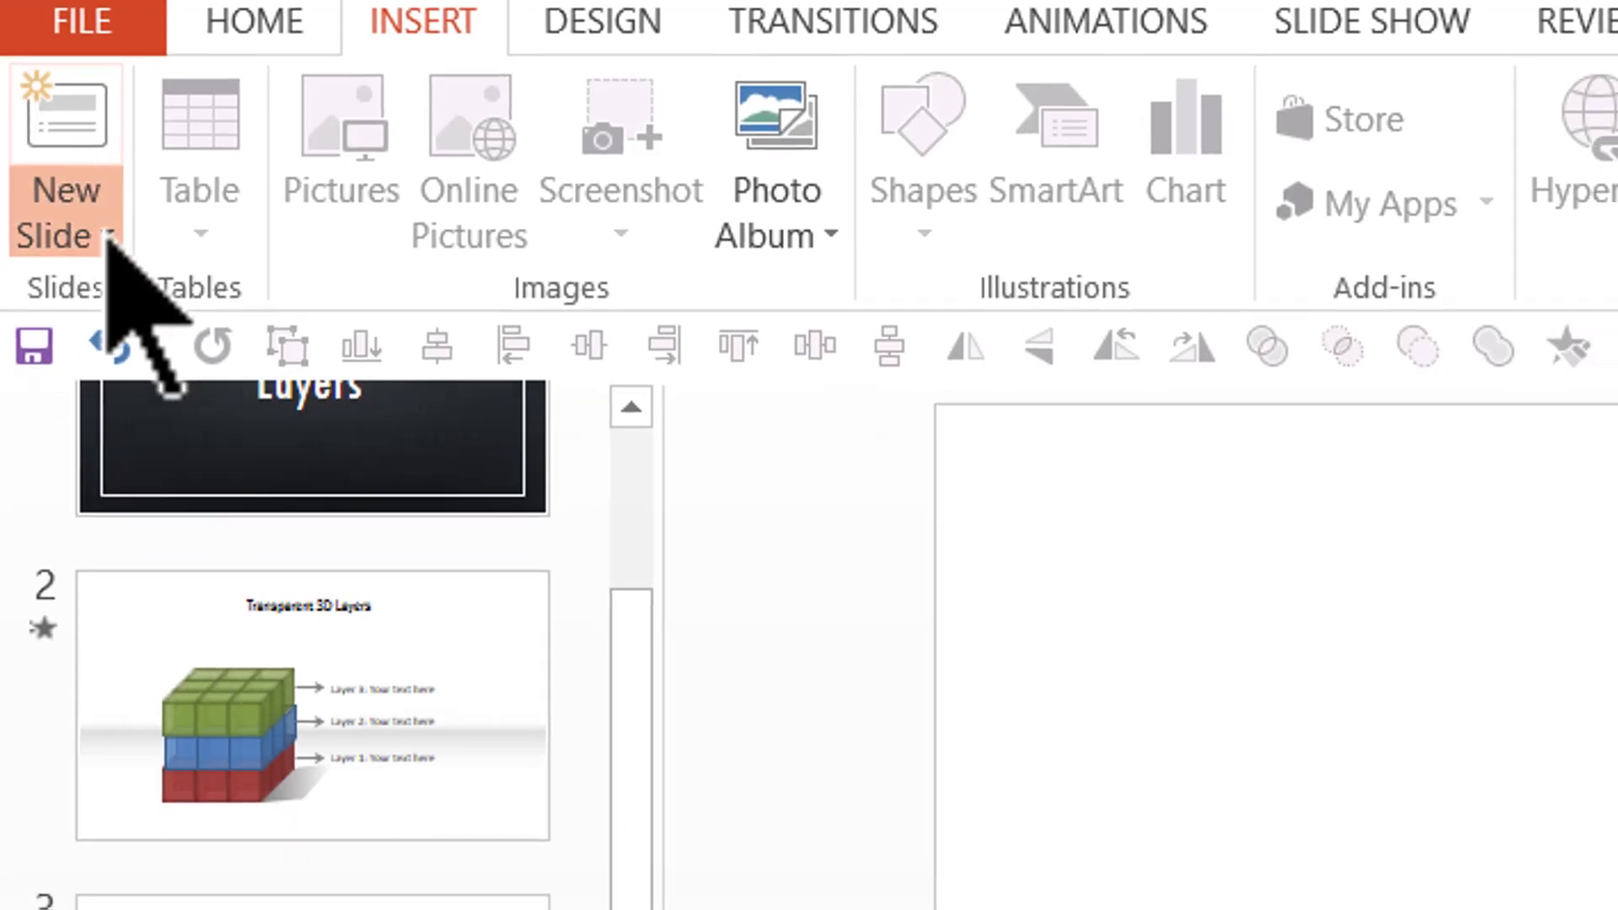
pyautogui.click(109, 324)
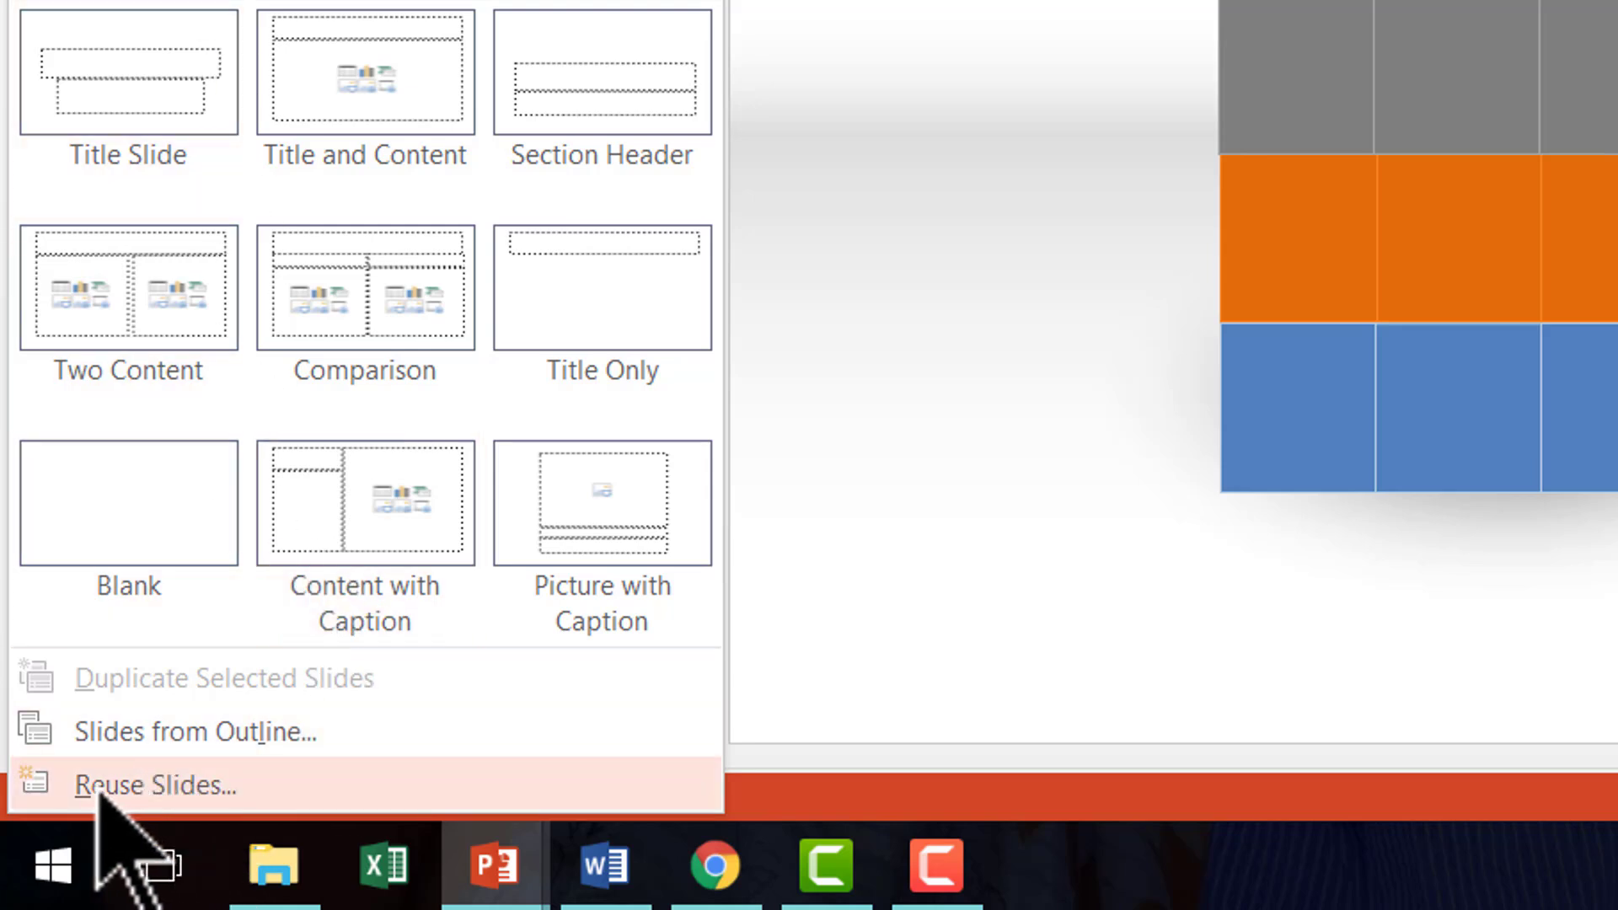
pyautogui.click(206, 785)
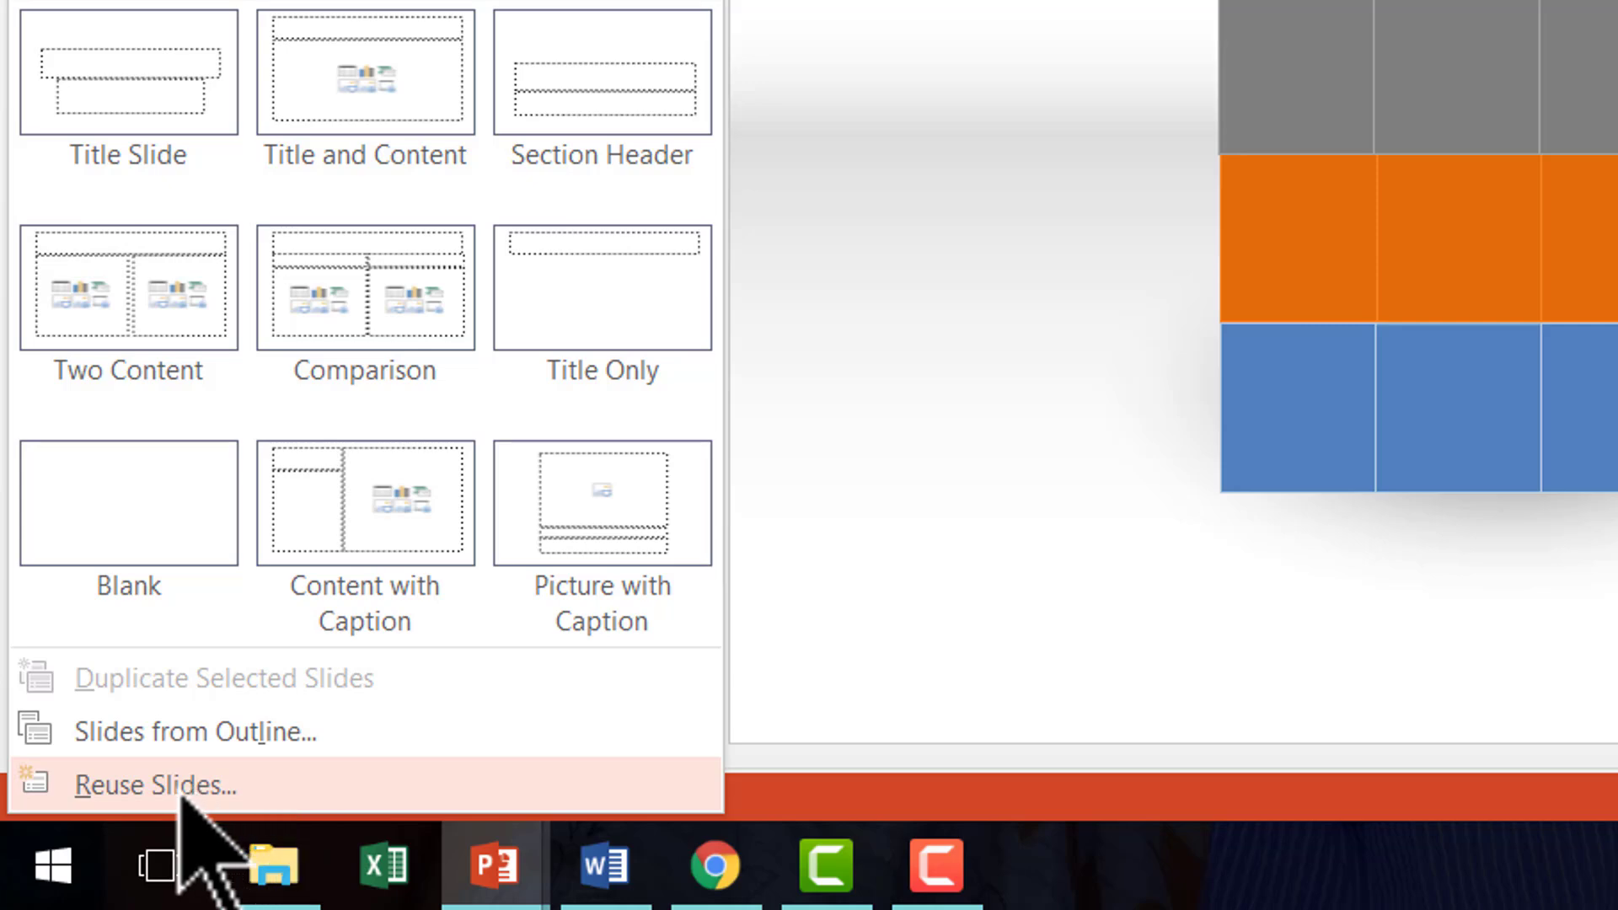